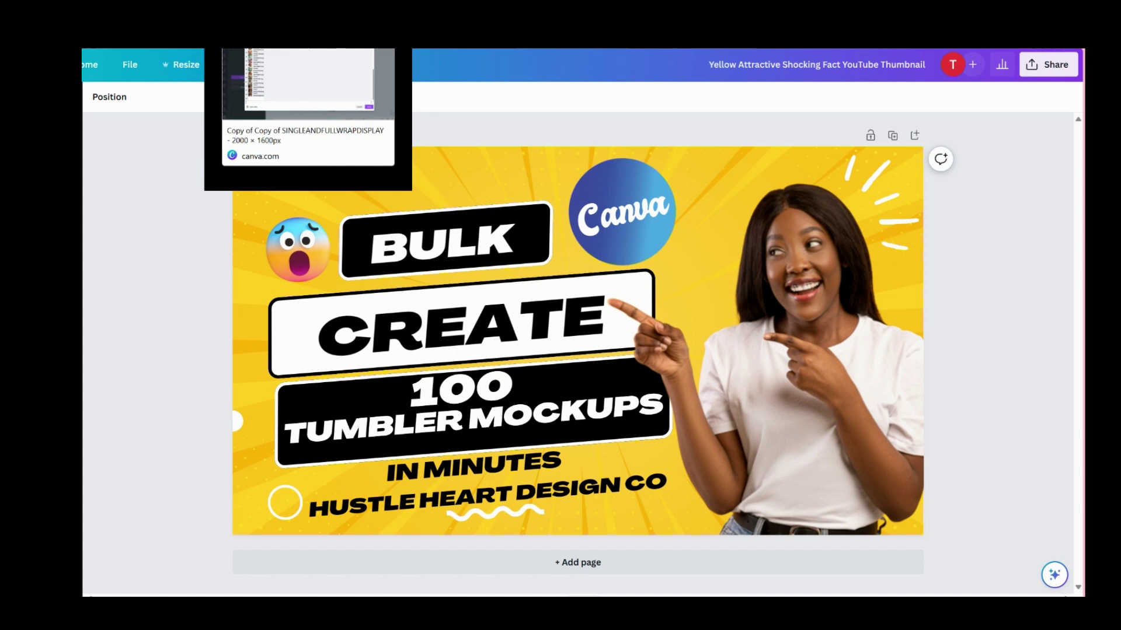
Review the 24-image tumbler wrap table on the SINGLEANDFULLWRAPDISPLAY tab and confirm it as bulk data.
left_click(308, 49)
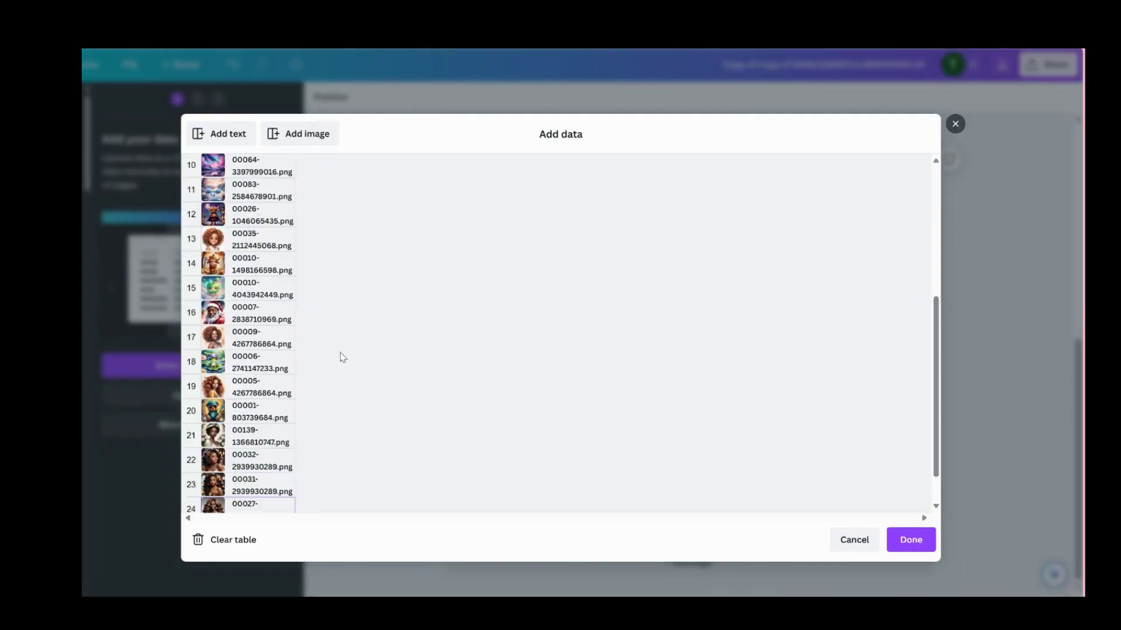
scroll(343, 353, "up", 5)
scroll(272, 274, "down", 1)
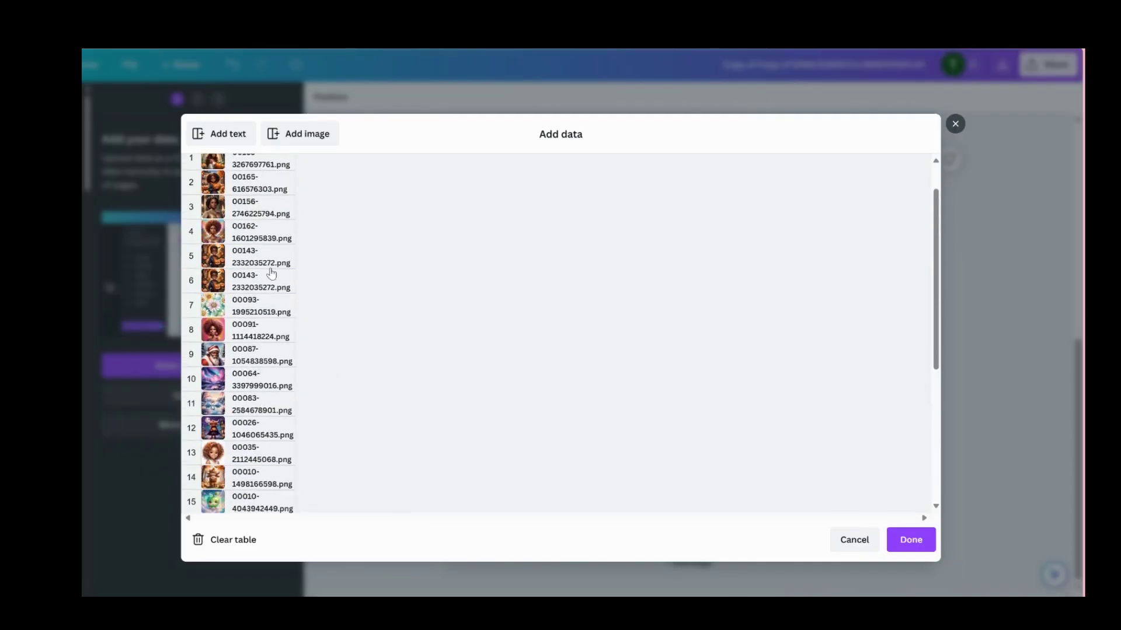
scroll(271, 274, "down", 5)
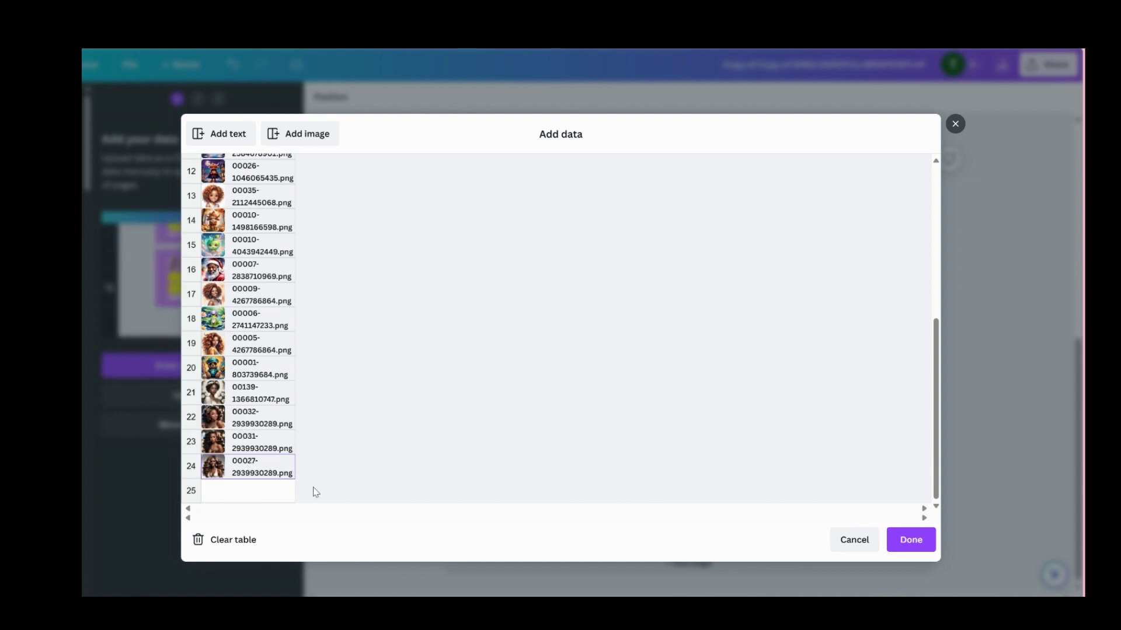
left_click(907, 540)
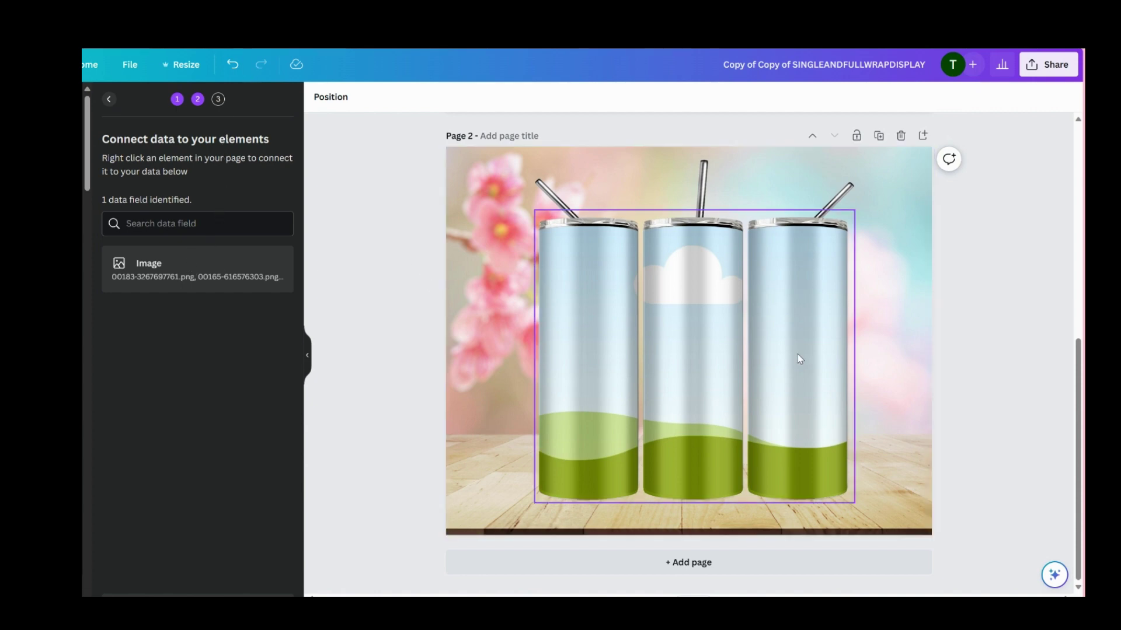
Link Page 1's tumbler wrap image layer to the Image data field, then select Page 2's flower background.
scroll(798, 360, "up", 5)
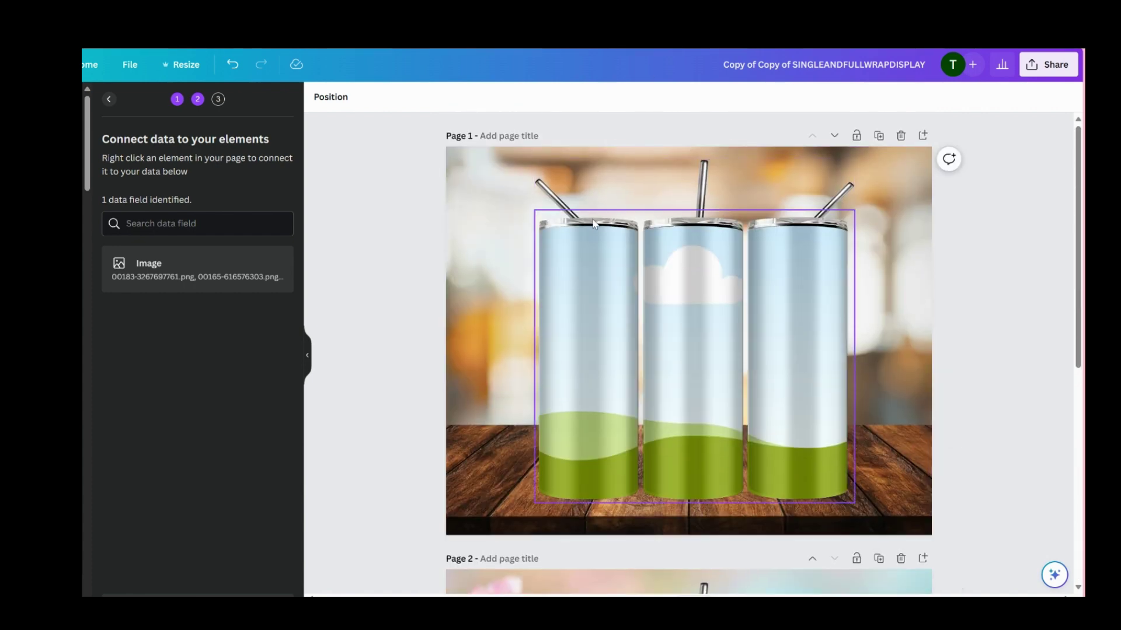
left_click(612, 259)
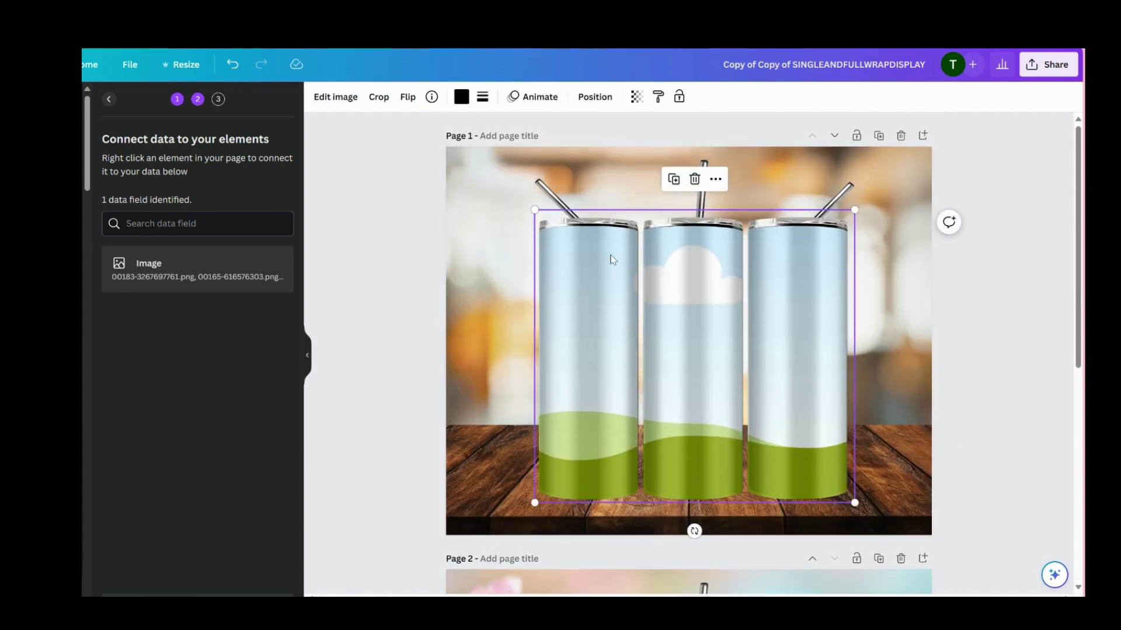
left_click(602, 98)
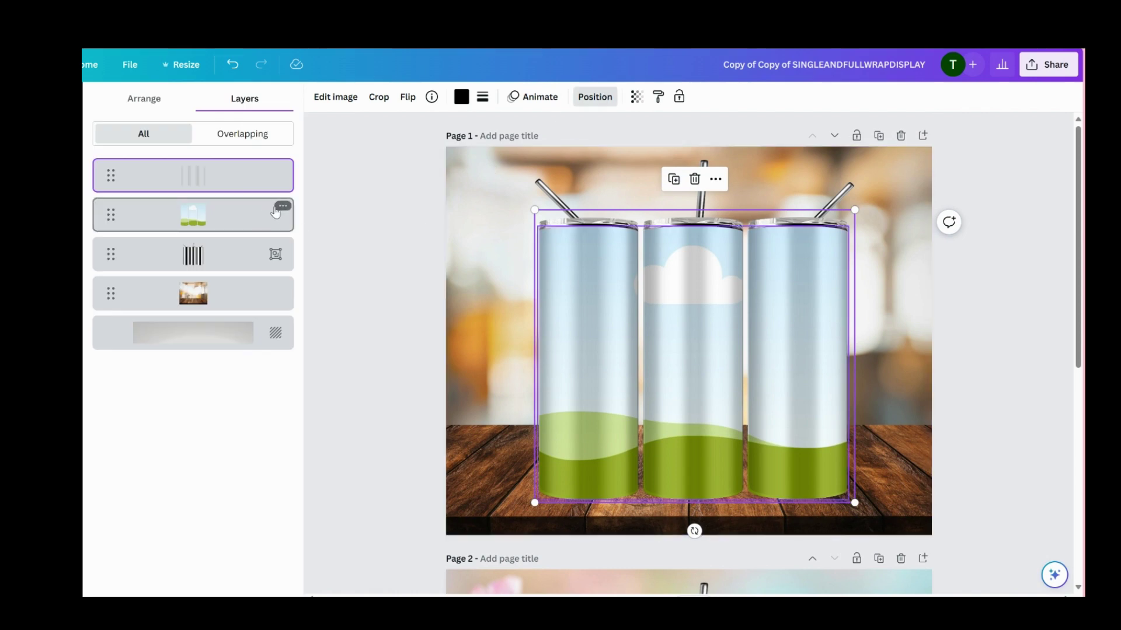
left_click(282, 207)
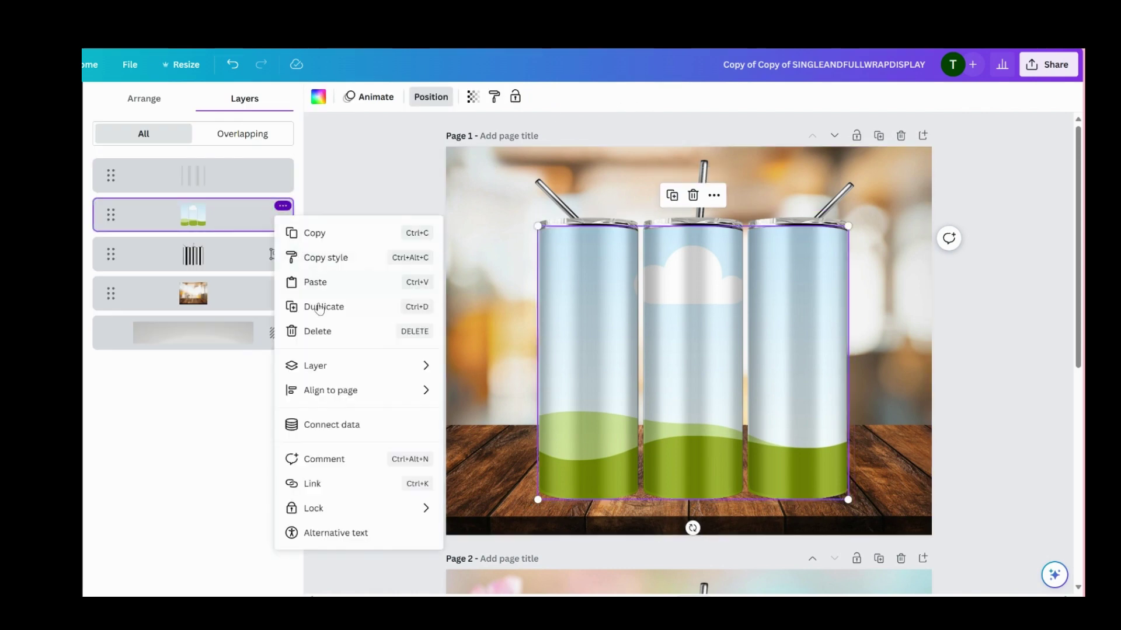
left_click(333, 432)
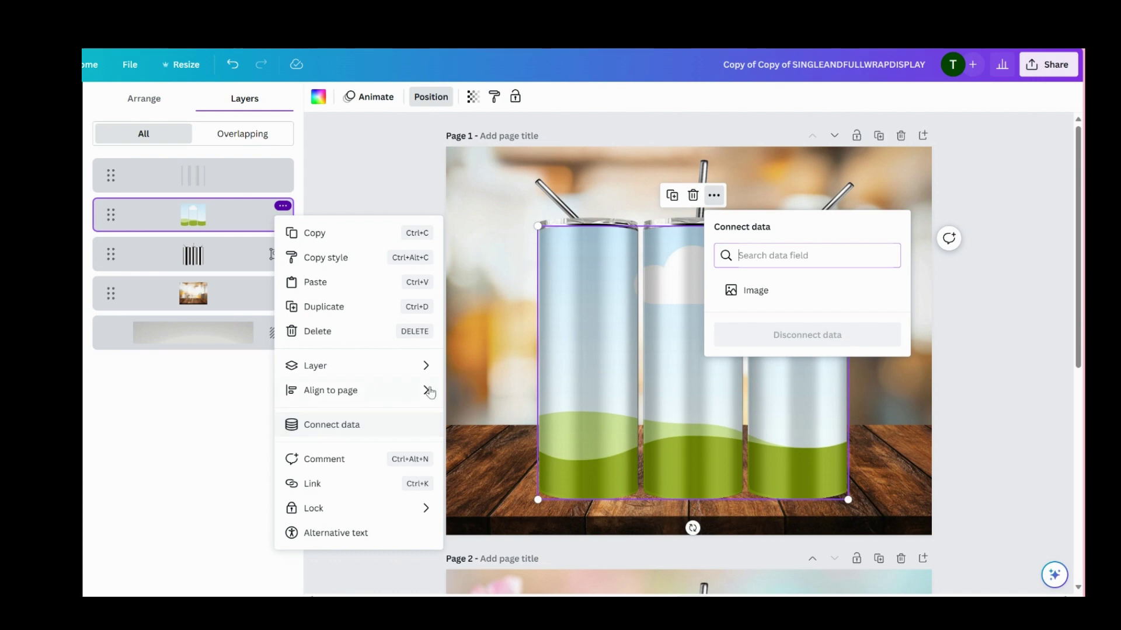
left_click(744, 293)
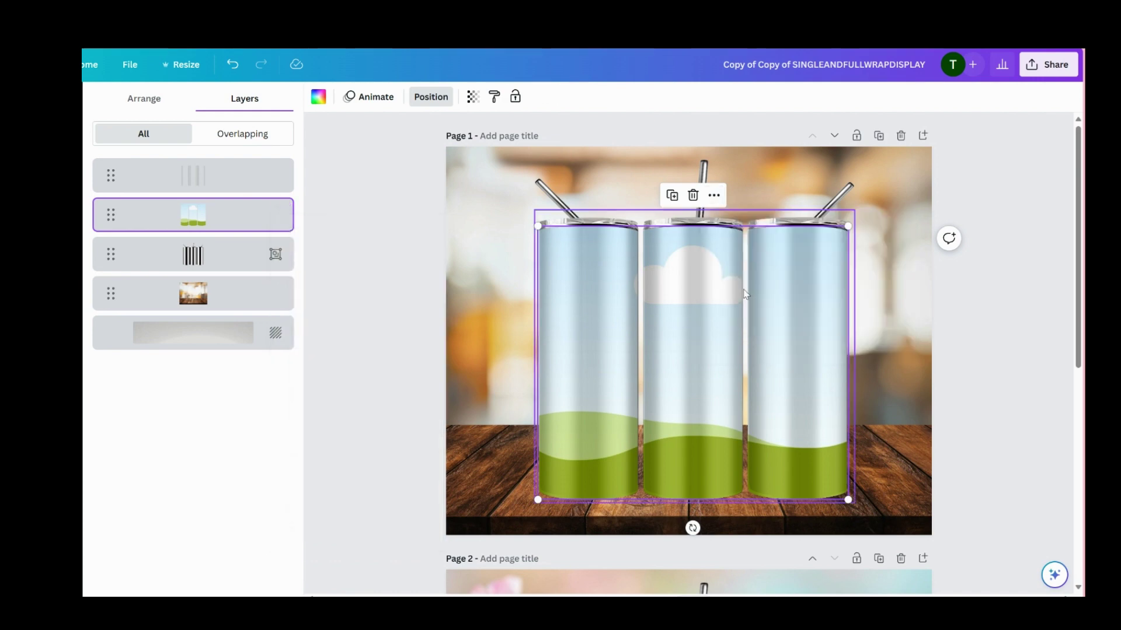
scroll(630, 341, "down", 6)
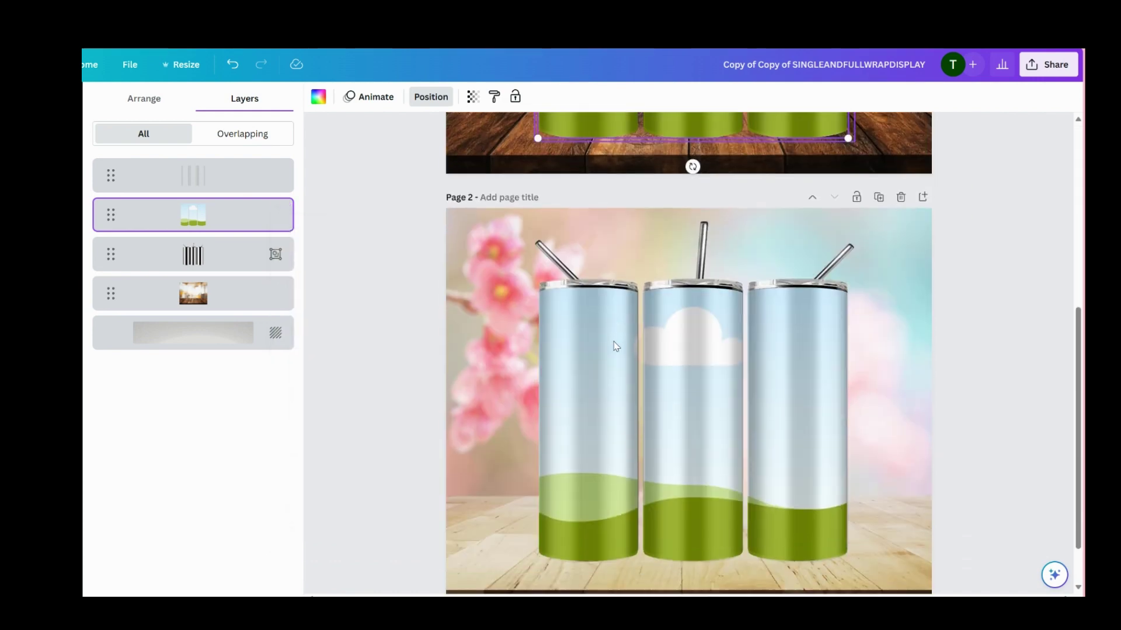
left_click(607, 245)
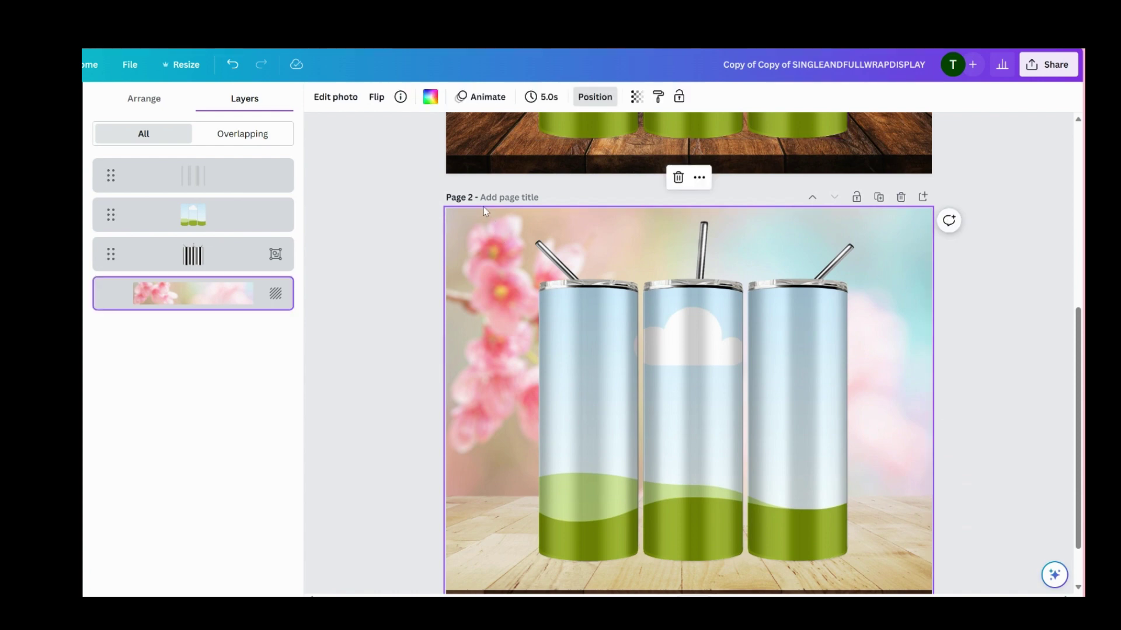
Connect Page 2's tumbler wrap image layer to the Image data field from the Layers list.
left_click(596, 103)
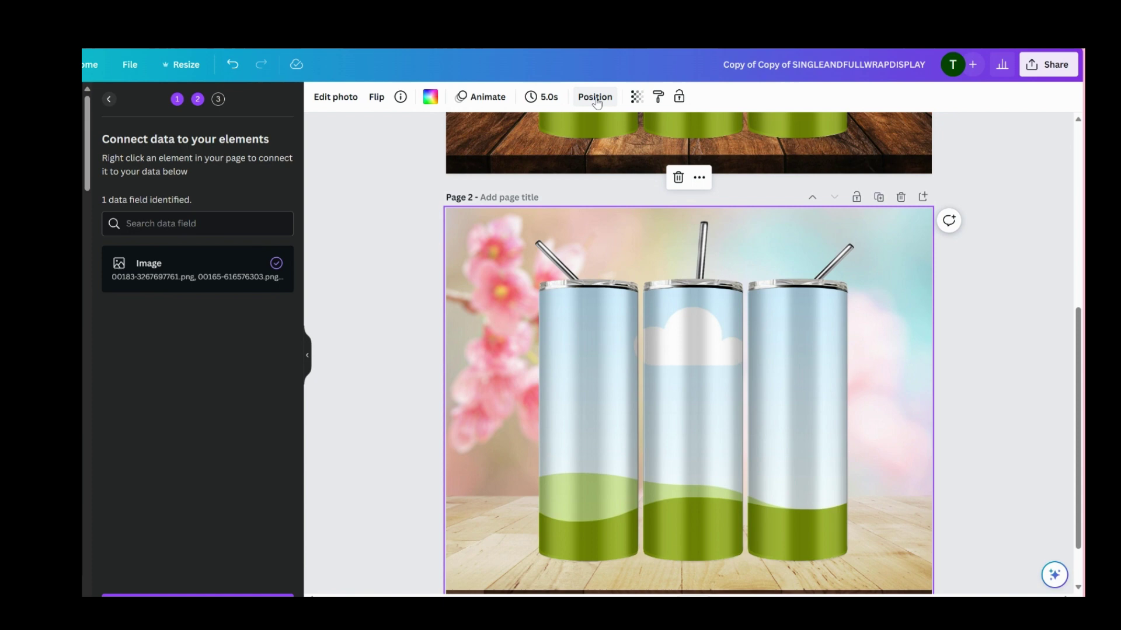
left_click(596, 103)
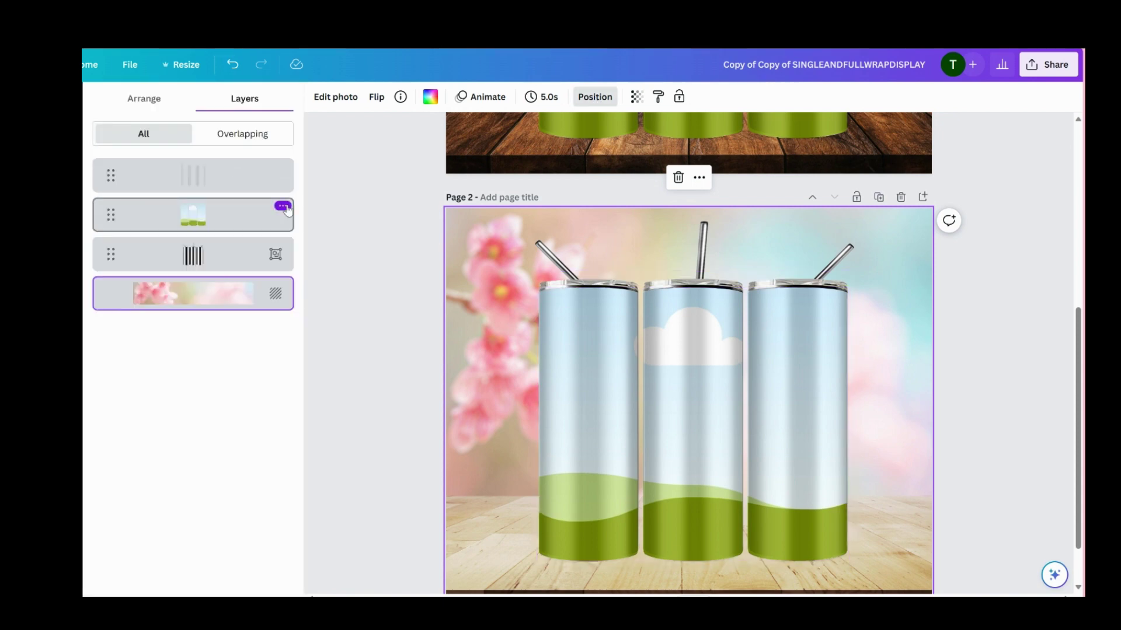
left_click(284, 206)
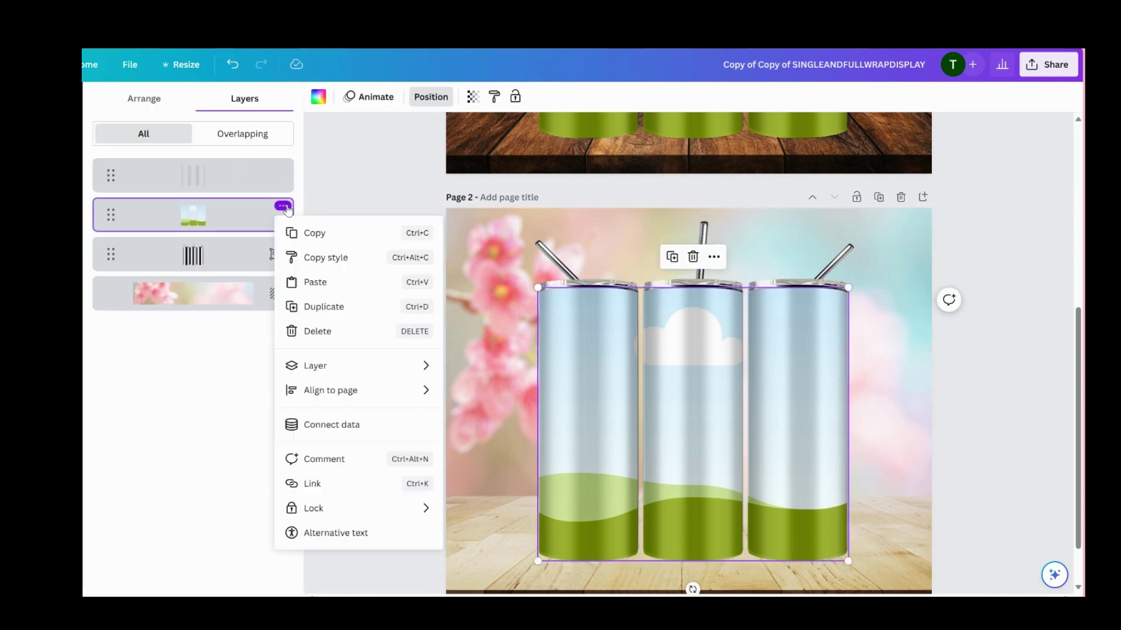
left_click(338, 424)
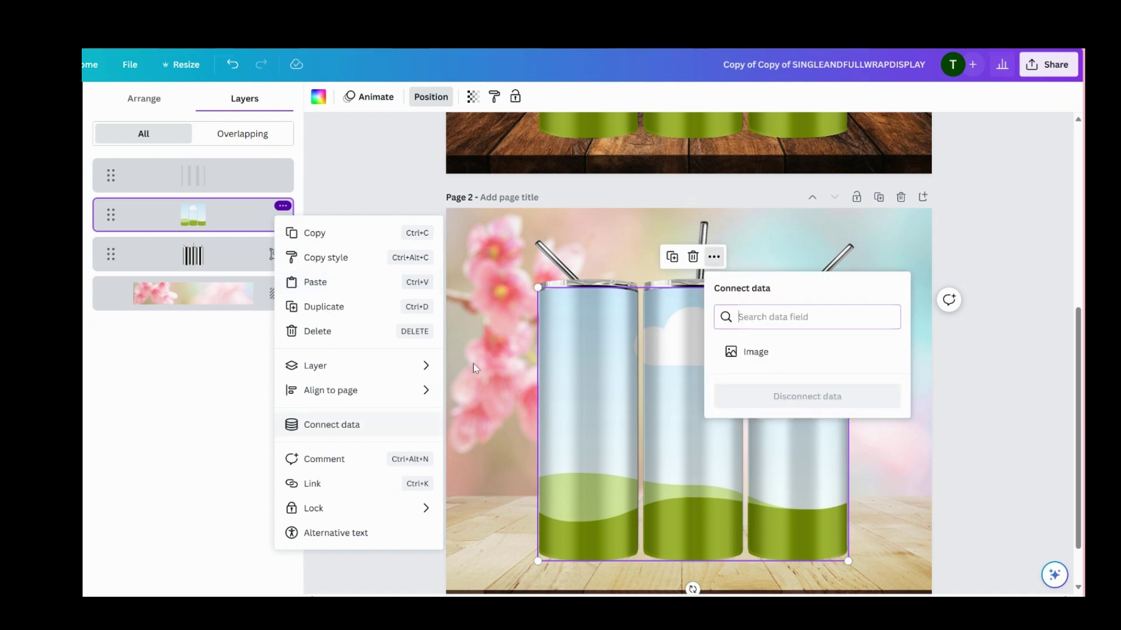
left_click(747, 353)
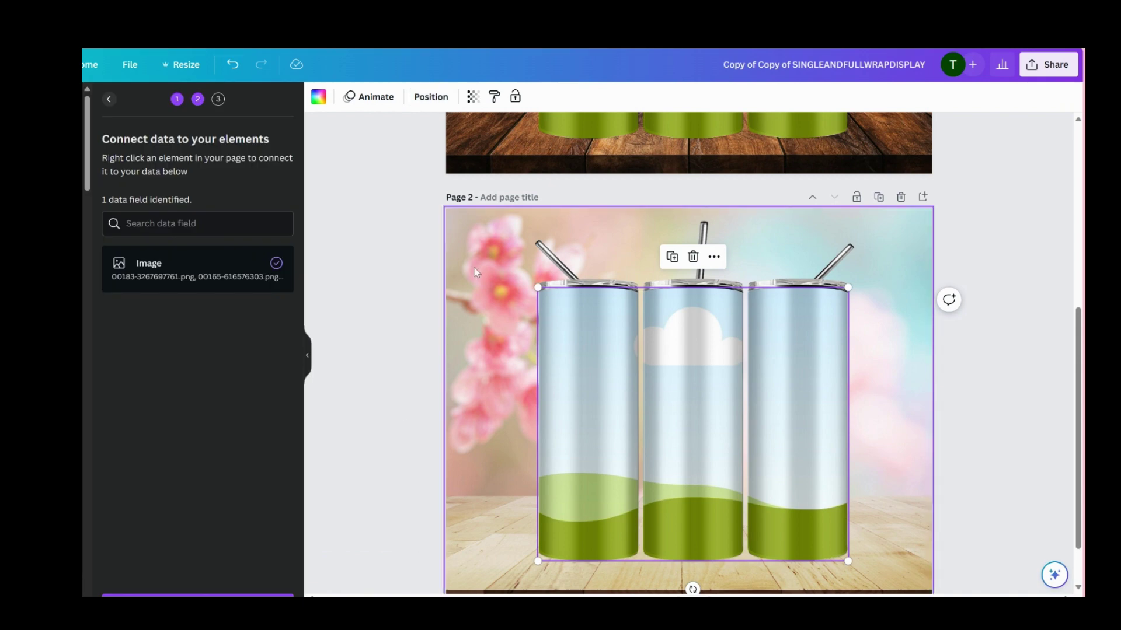
Continue to Apply data and check that all 24 PNG wrap files are selected.
scroll(654, 264, "up", 6)
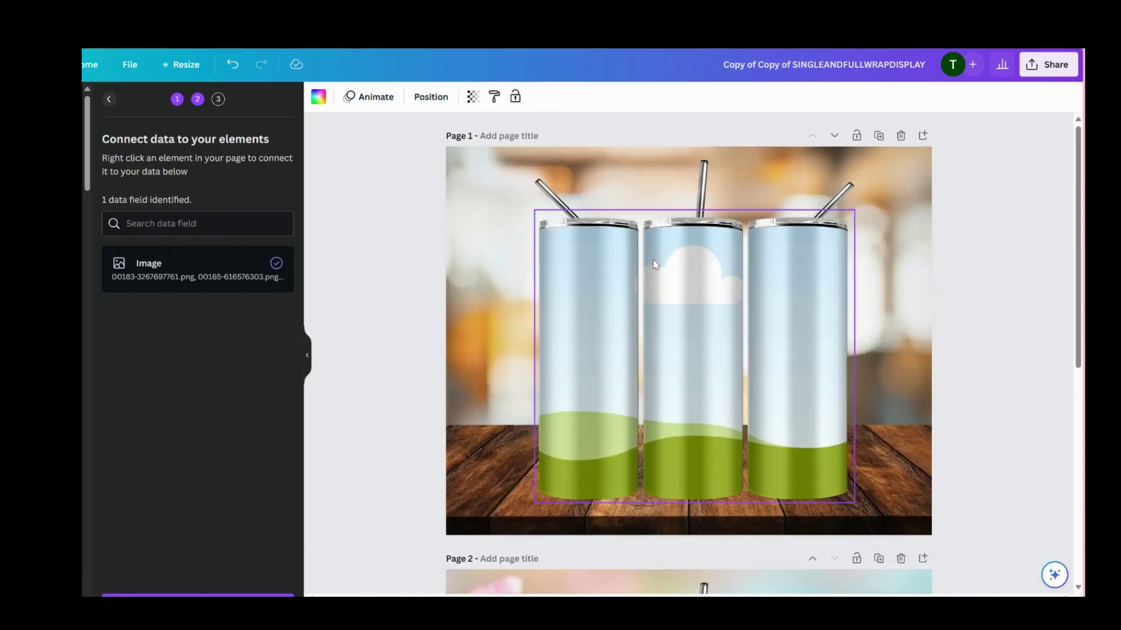
left_click(222, 595)
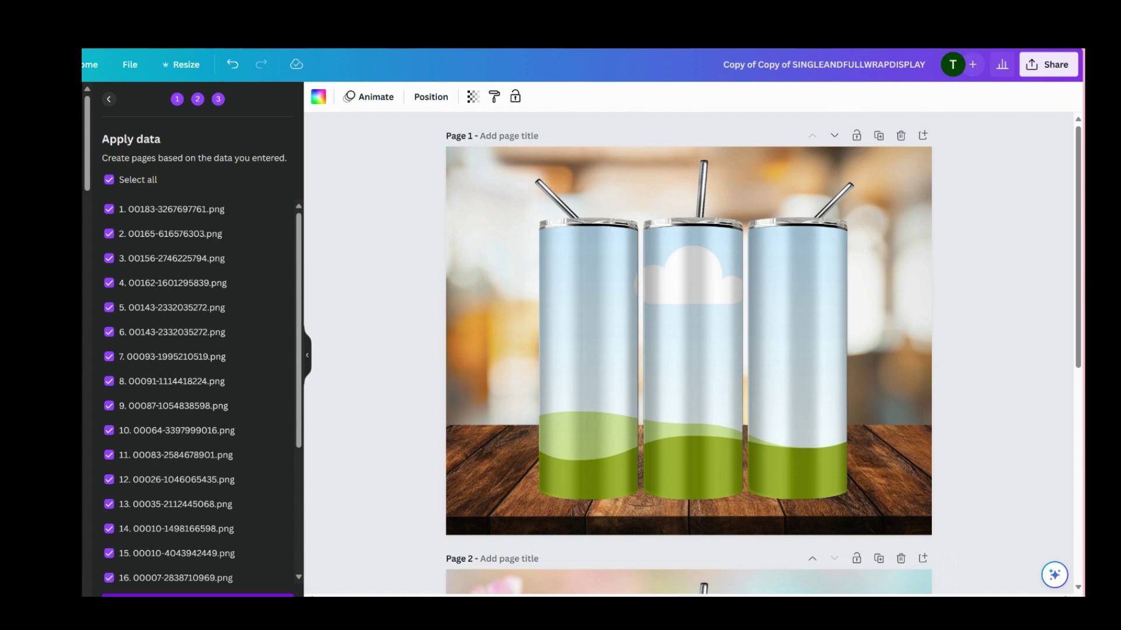
scroll(242, 461, "down", 4)
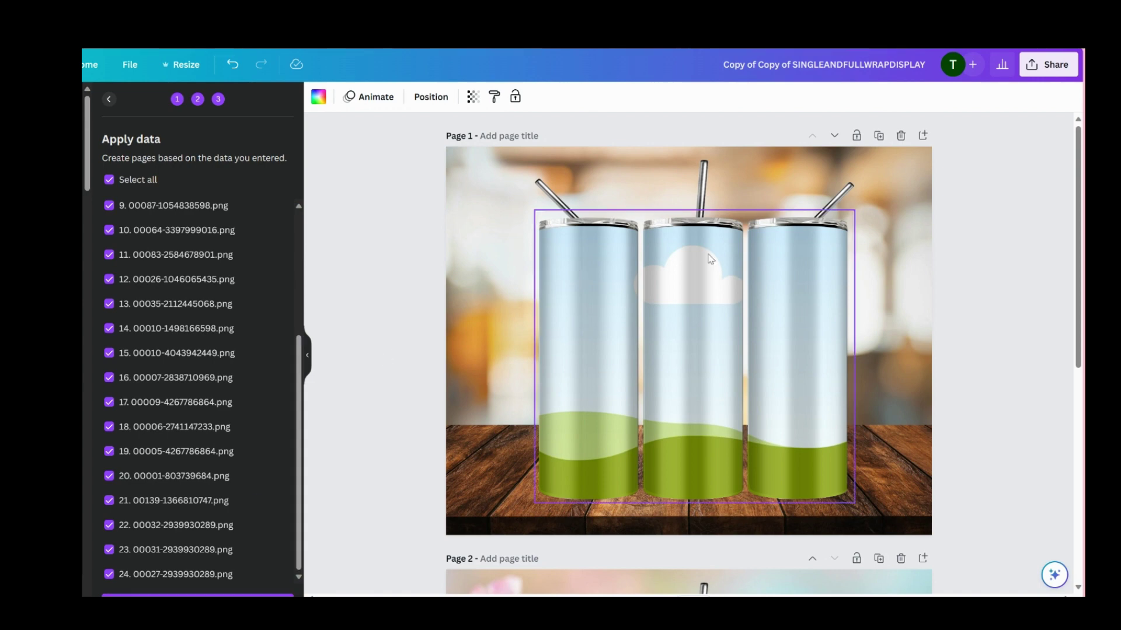
scroll(544, 304, "down", 7)
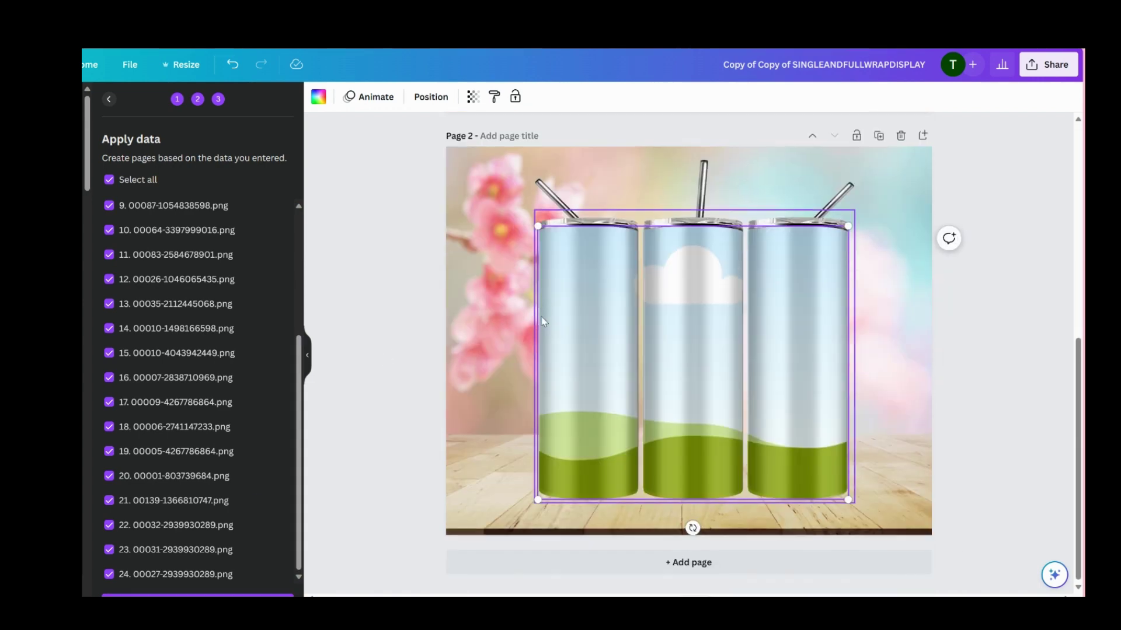
Scroll through the generated tumbler mockup pages from Page 9 down to Page 46.
left_click(542, 326)
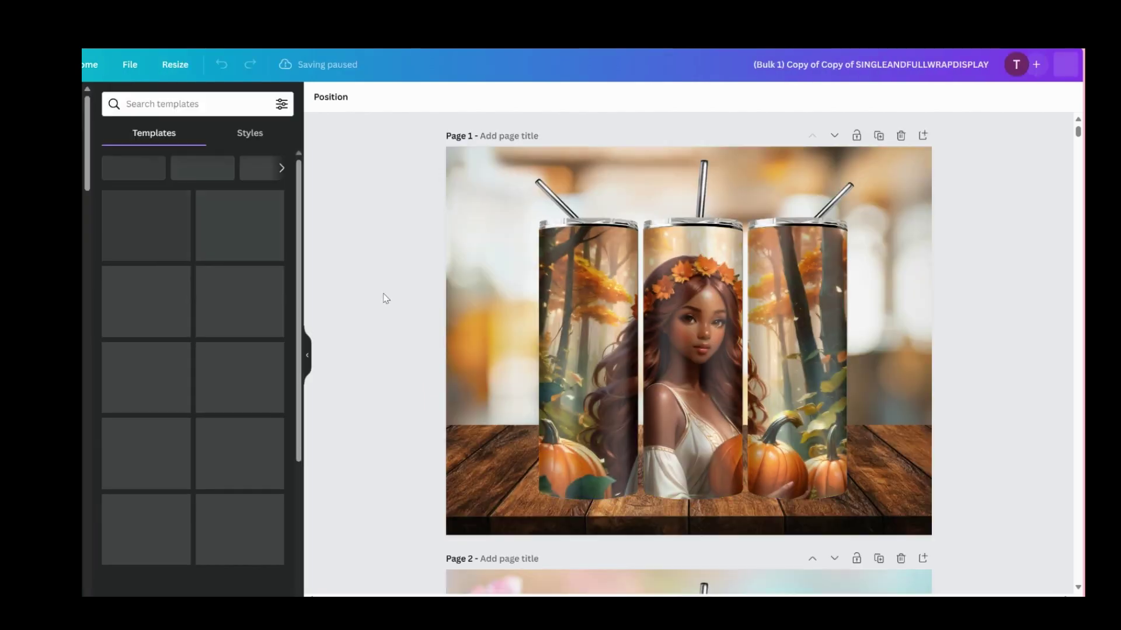
scroll(499, 274, "down", 15)
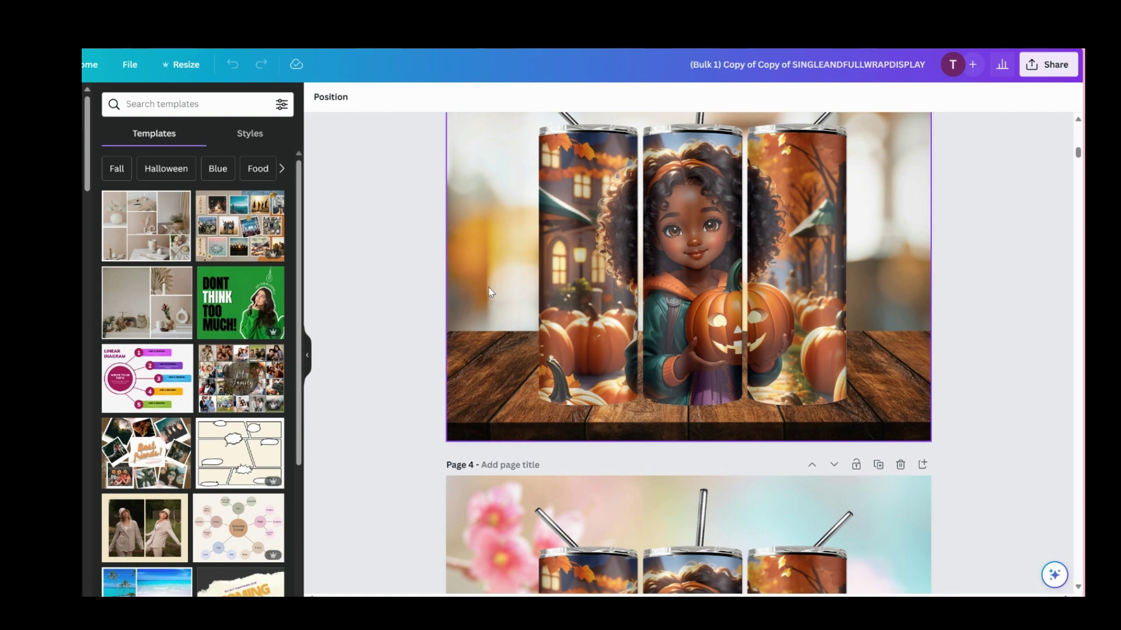
scroll(490, 290, "down", 5)
scroll(489, 288, "down", 2)
scroll(489, 288, "up", 5)
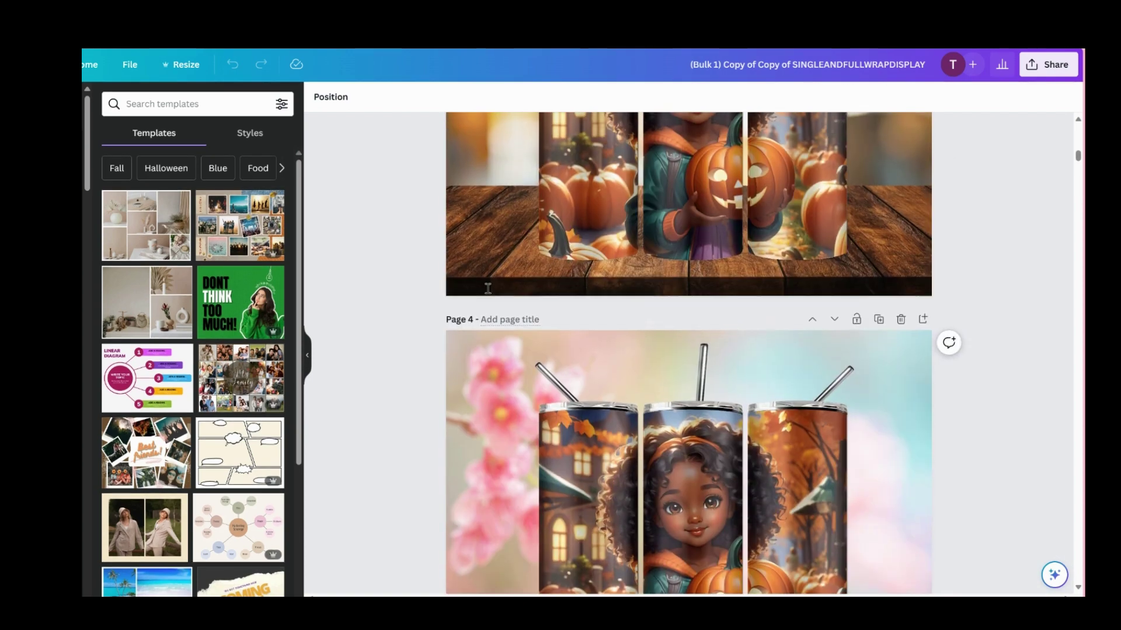
scroll(487, 288, "down", 4)
scroll(488, 290, "down", 15)
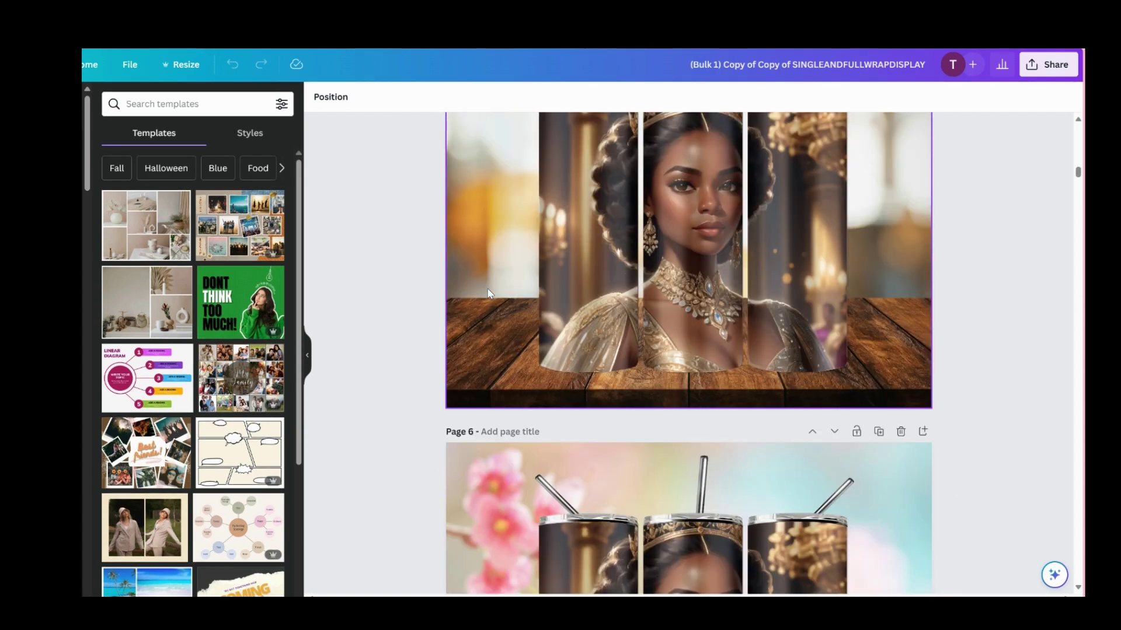
scroll(489, 294, "down", 12)
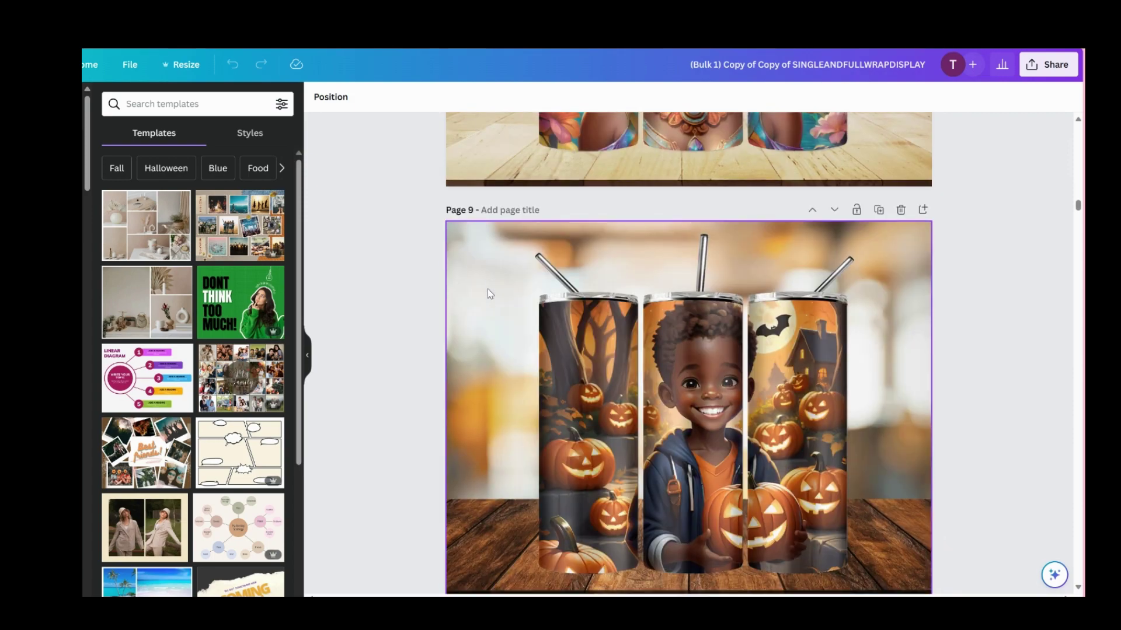
scroll(489, 294, "down", 16)
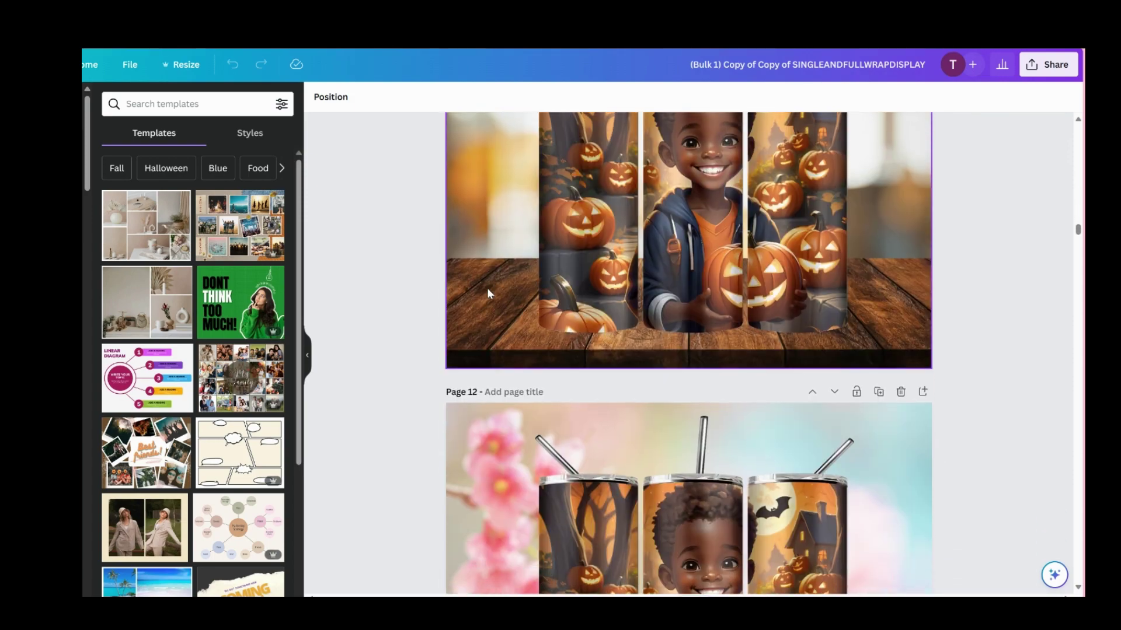
scroll(489, 294, "down", 15)
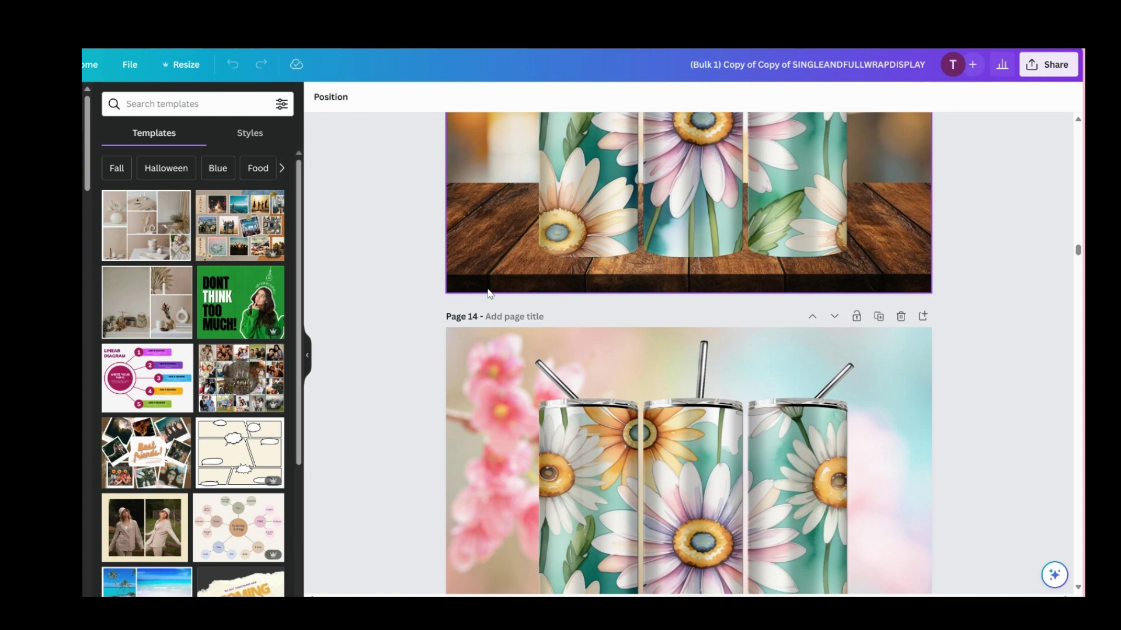
scroll(489, 294, "down", 13)
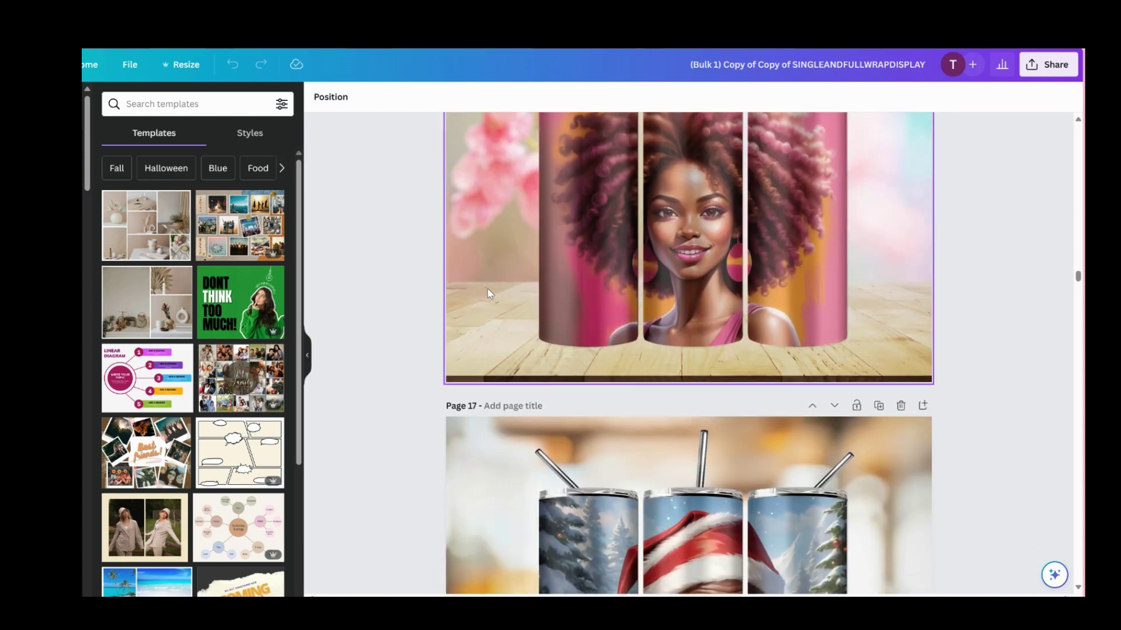
scroll(489, 294, "down", 12)
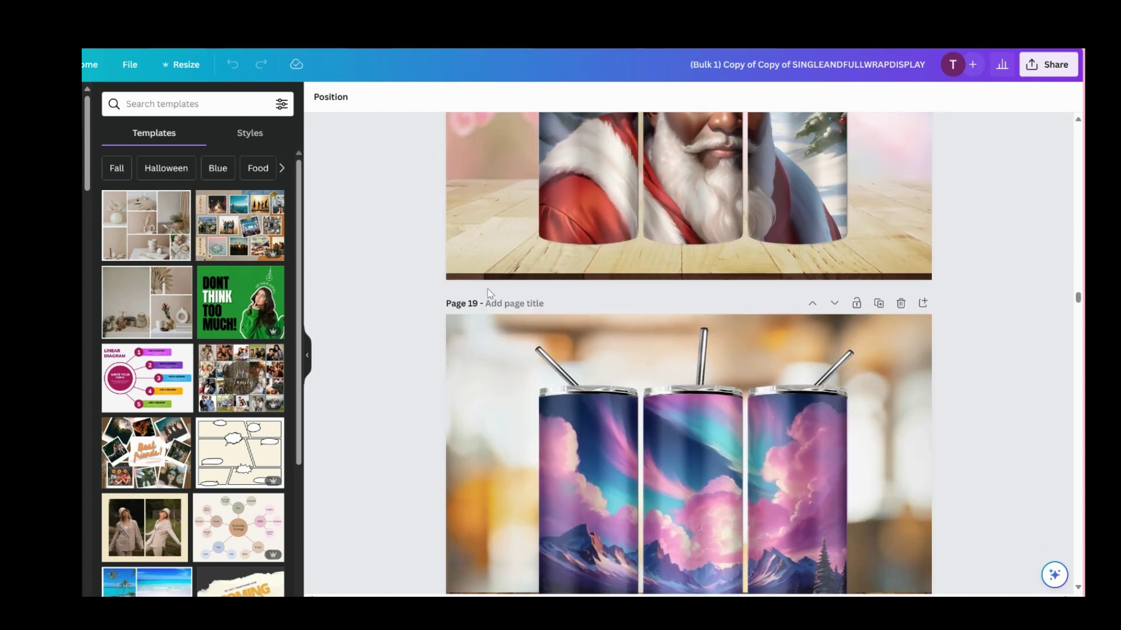
scroll(489, 294, "down", 10)
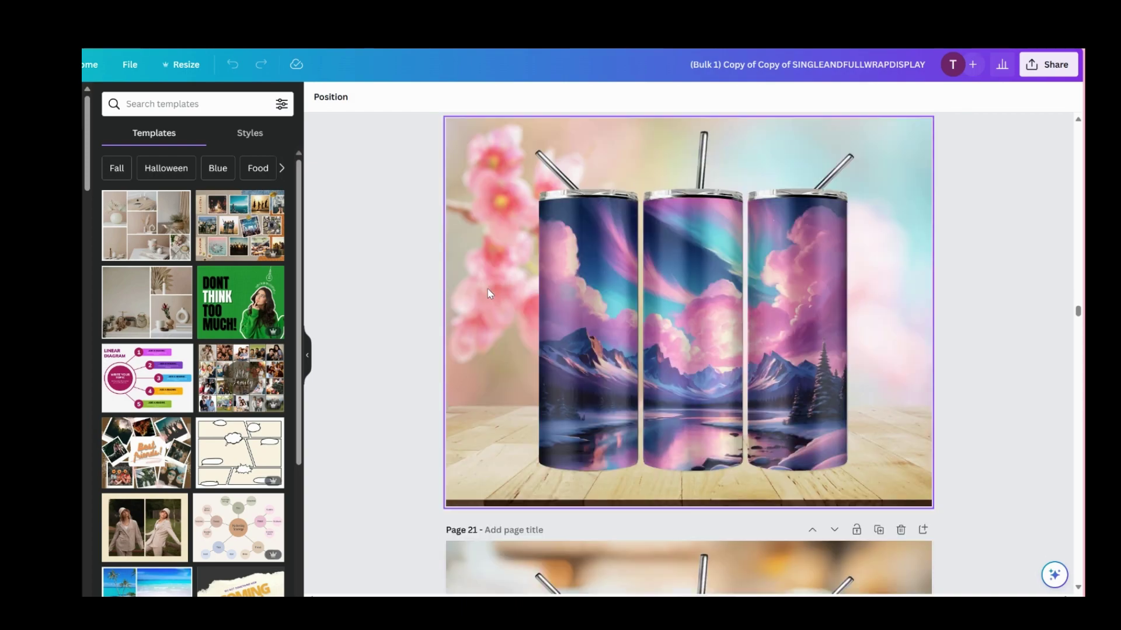
scroll(487, 288, "down", 12)
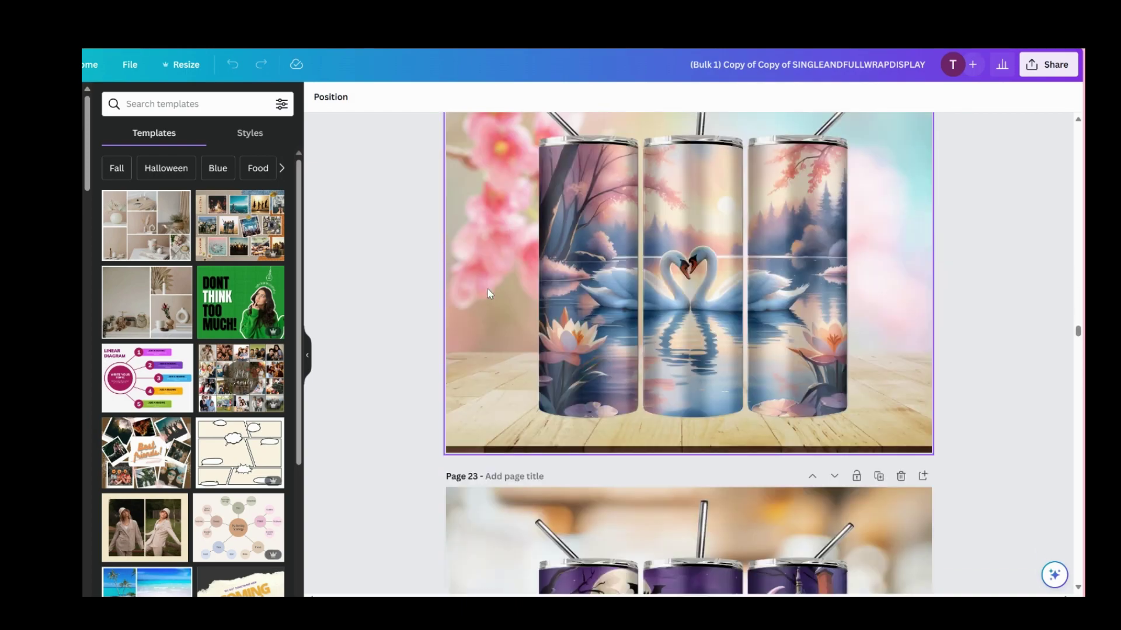
scroll(487, 289, "down", 10)
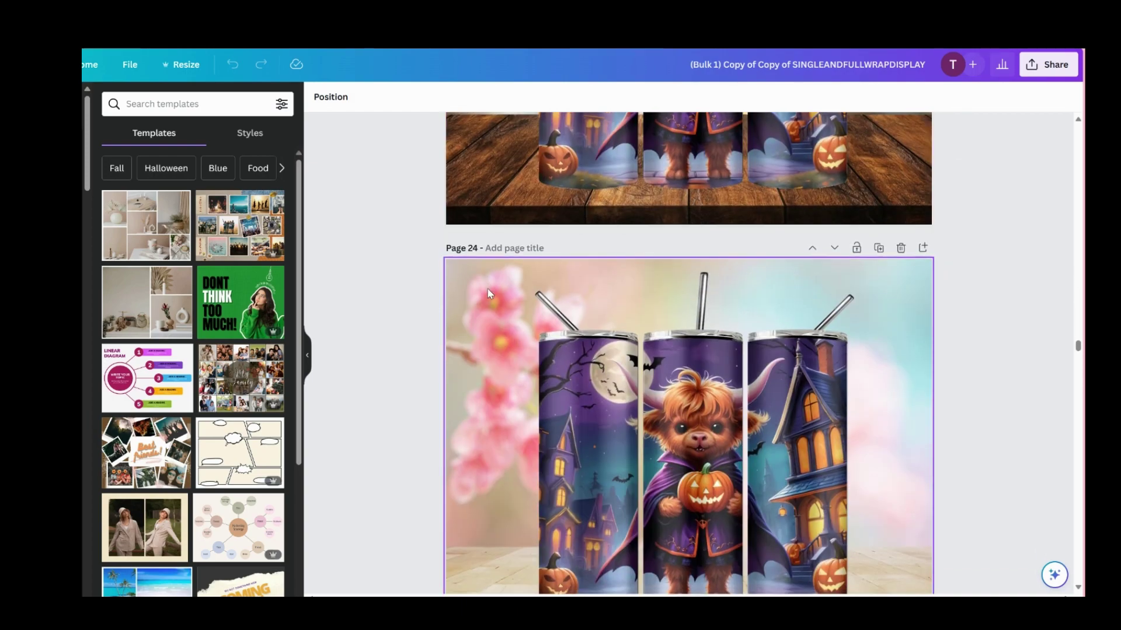
scroll(487, 289, "down", 10)
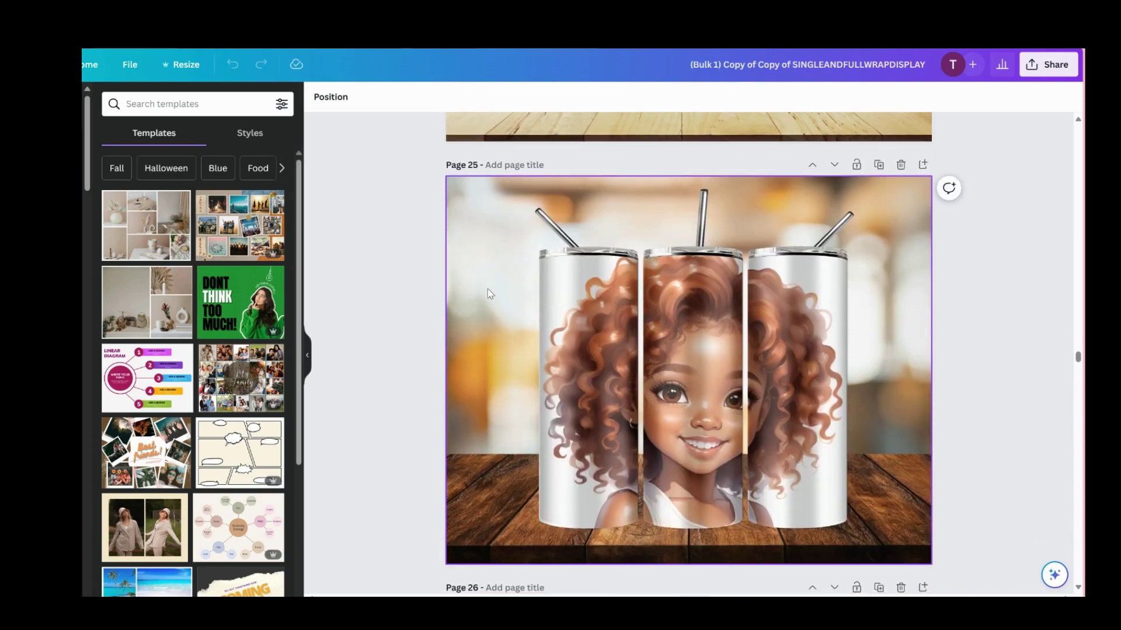
scroll(488, 294, "down", 15)
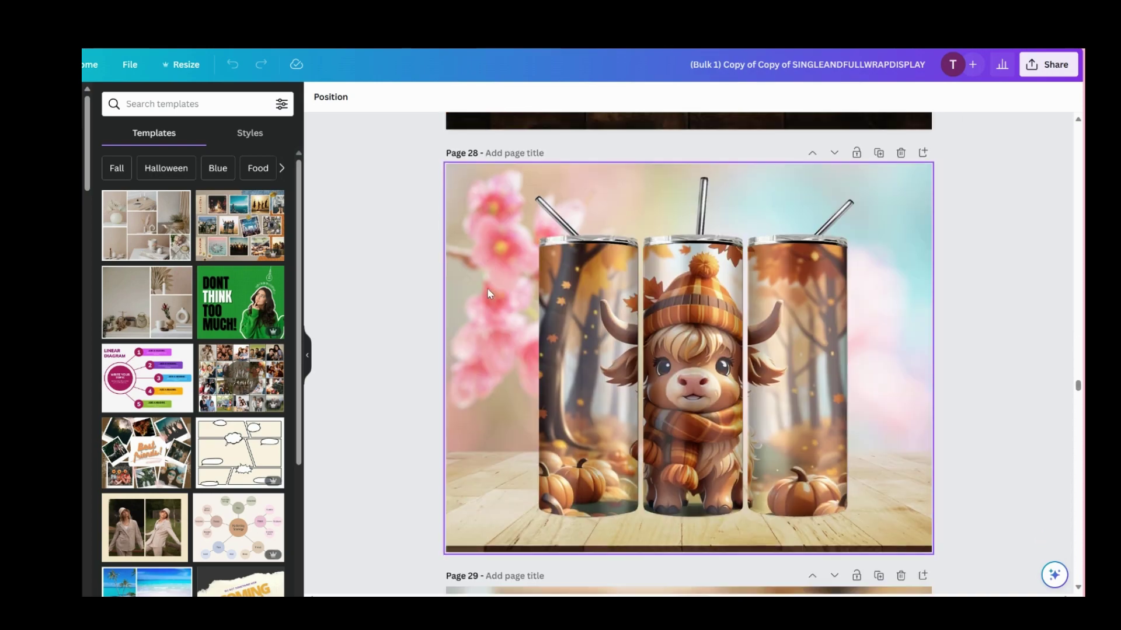
scroll(486, 294, "down", 15)
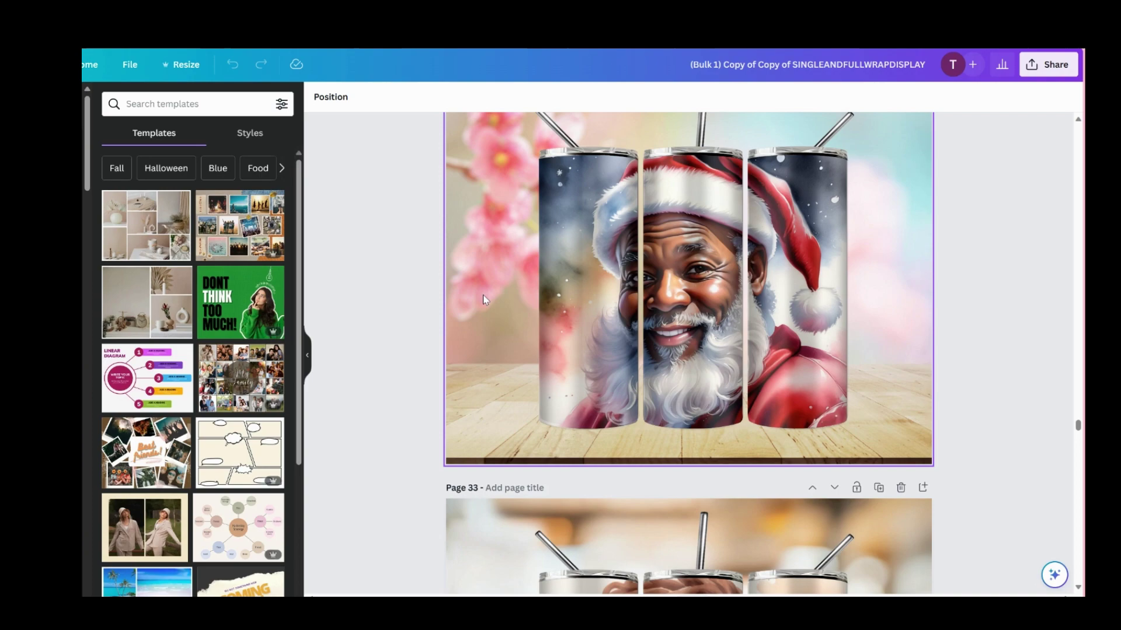
scroll(483, 300, "down", 15)
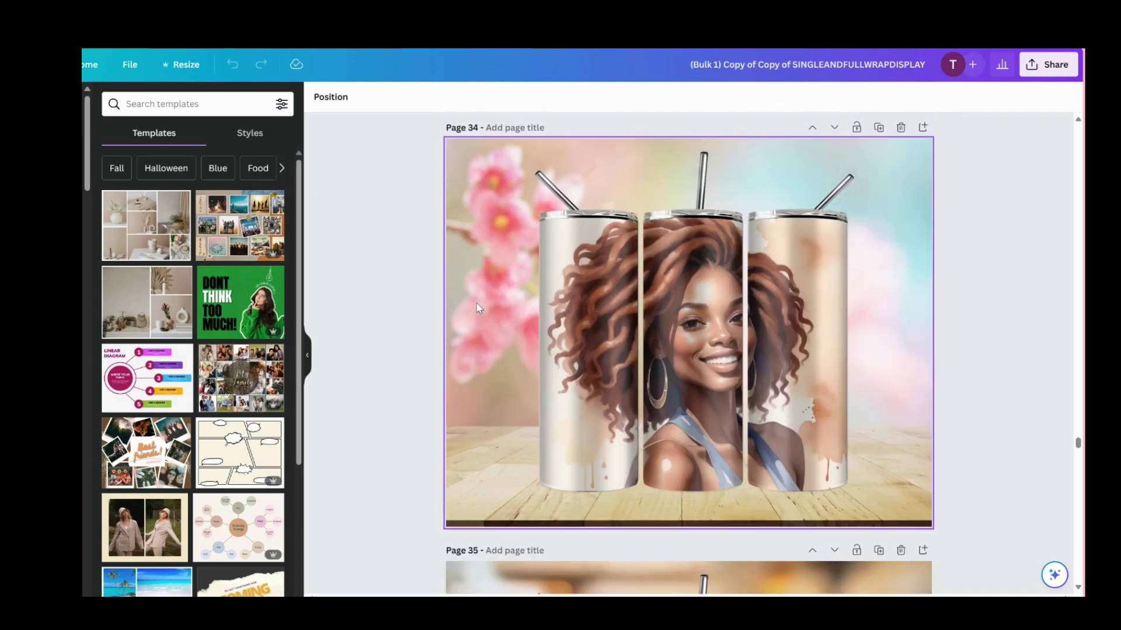
scroll(439, 336, "down", 15)
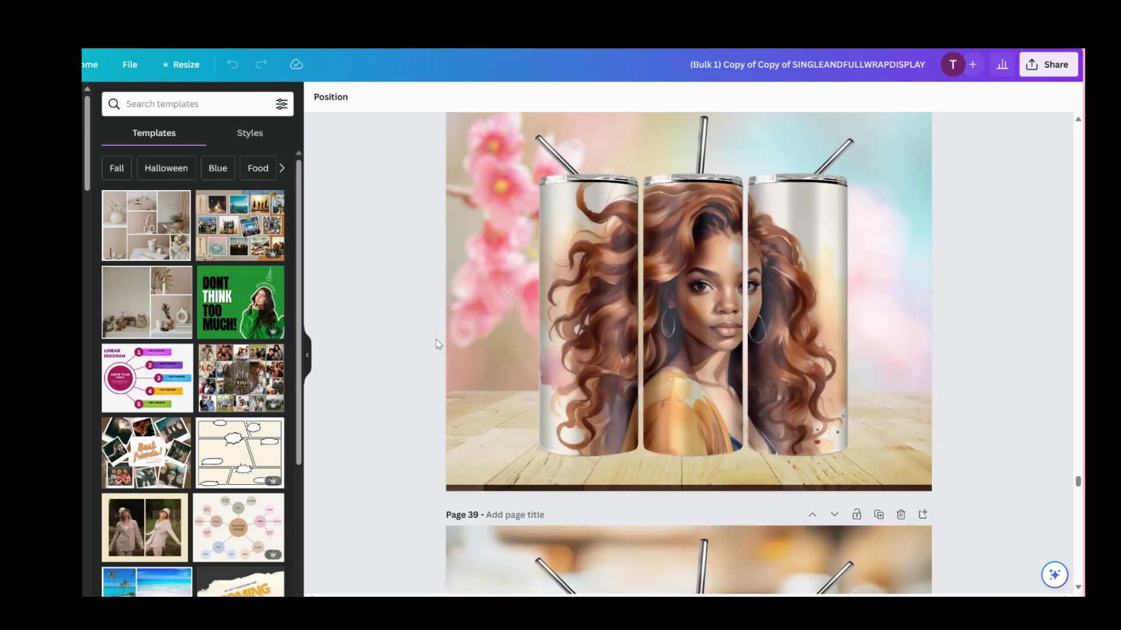
scroll(435, 340, "down", 15)
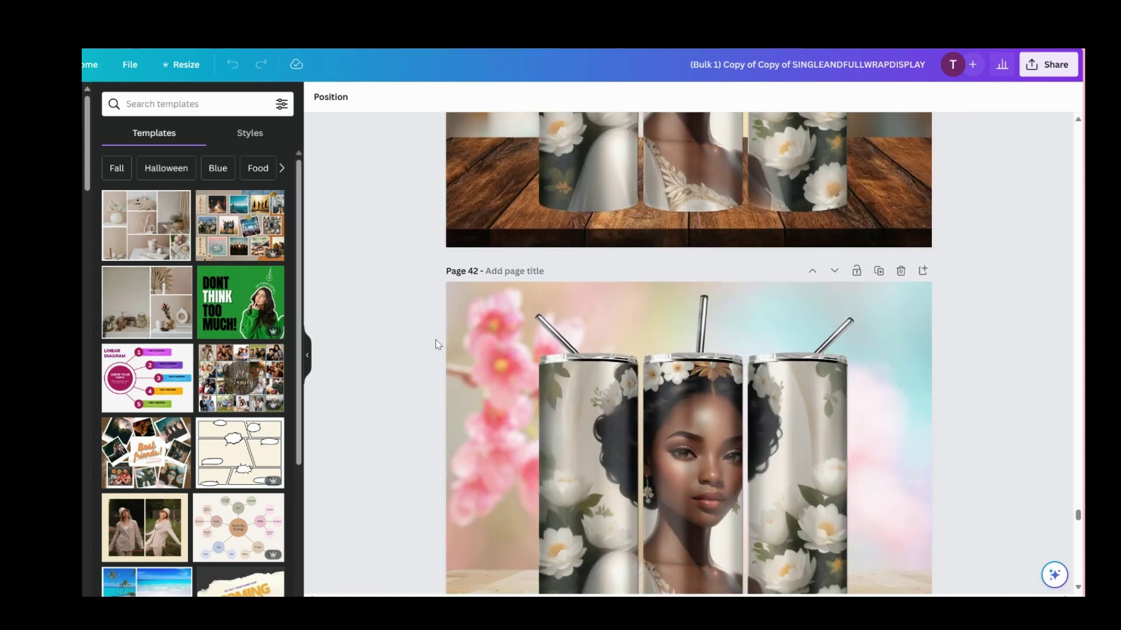
scroll(412, 431, "down", 10)
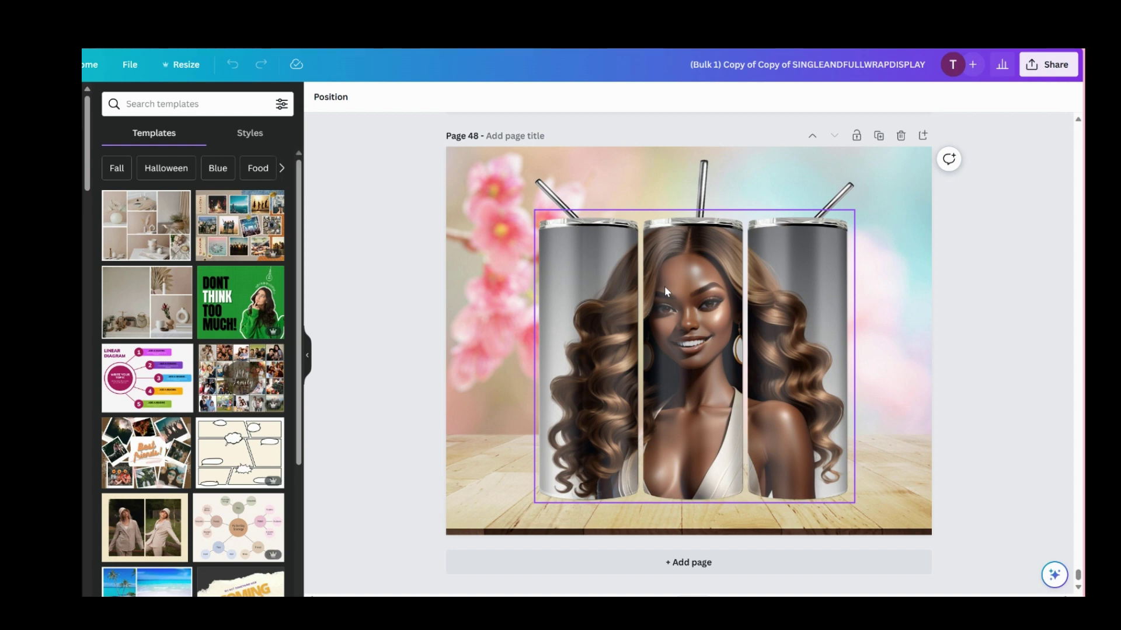
Scroll back up from Page 48 to the Page 23 Halloween highland cow tumbler mockup.
scroll(708, 486, "up", 1)
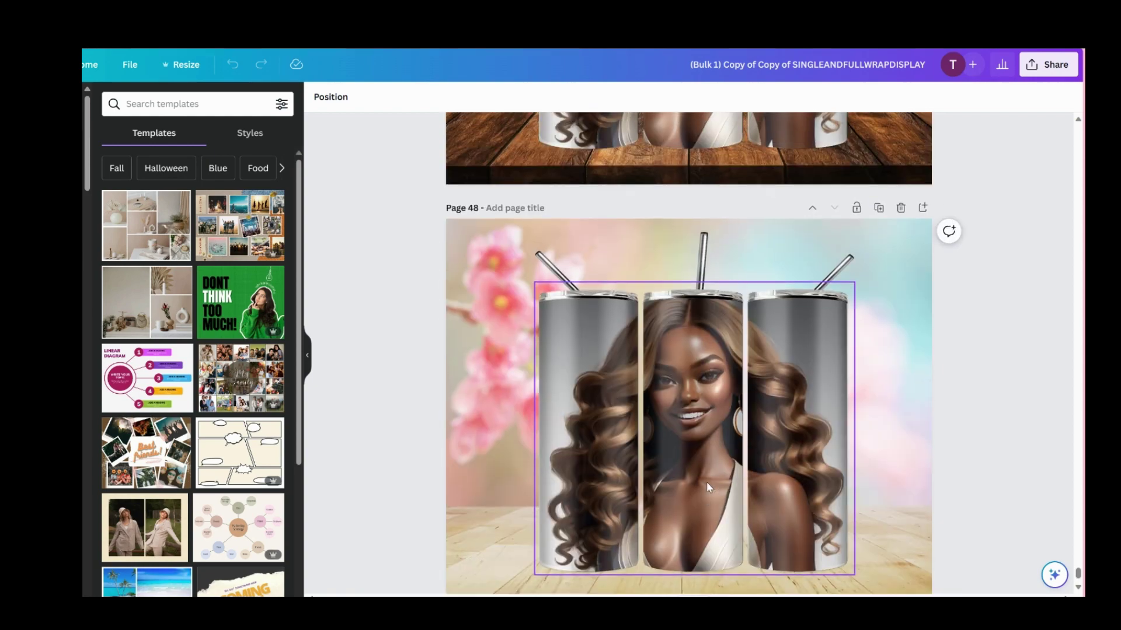
scroll(706, 482, "up", 10)
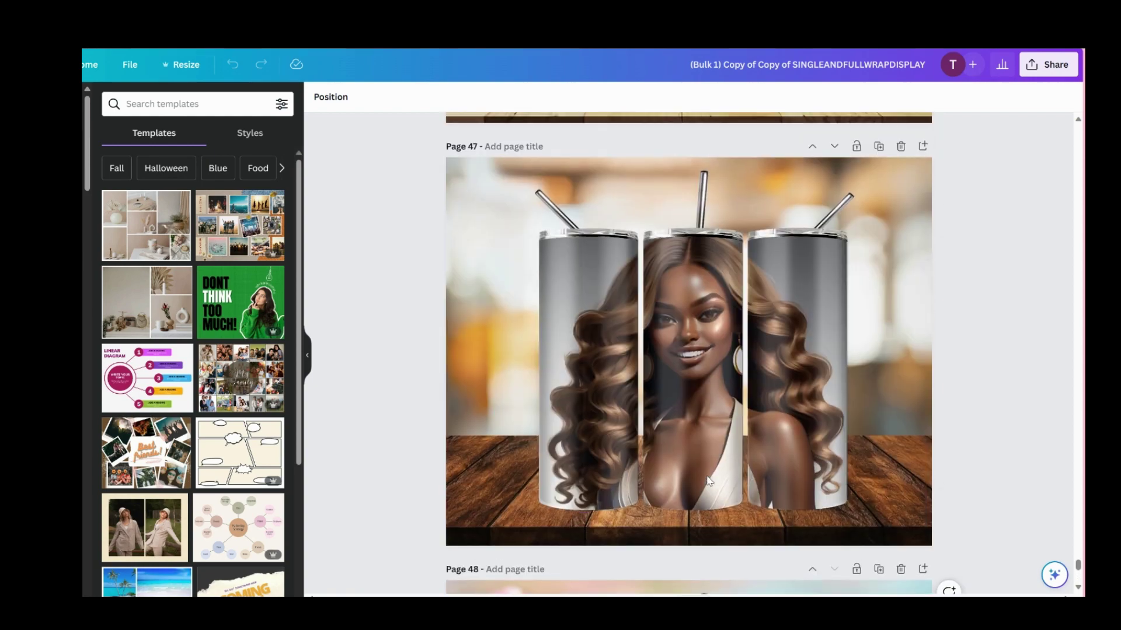
scroll(706, 477, "up", 8)
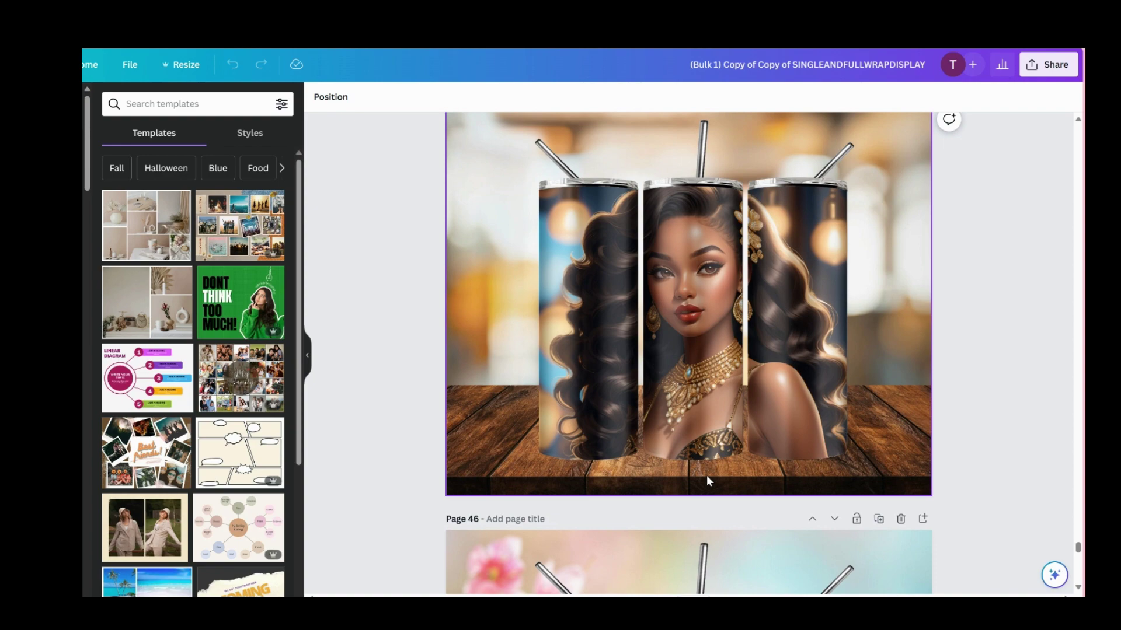
scroll(707, 480, "up", 15)
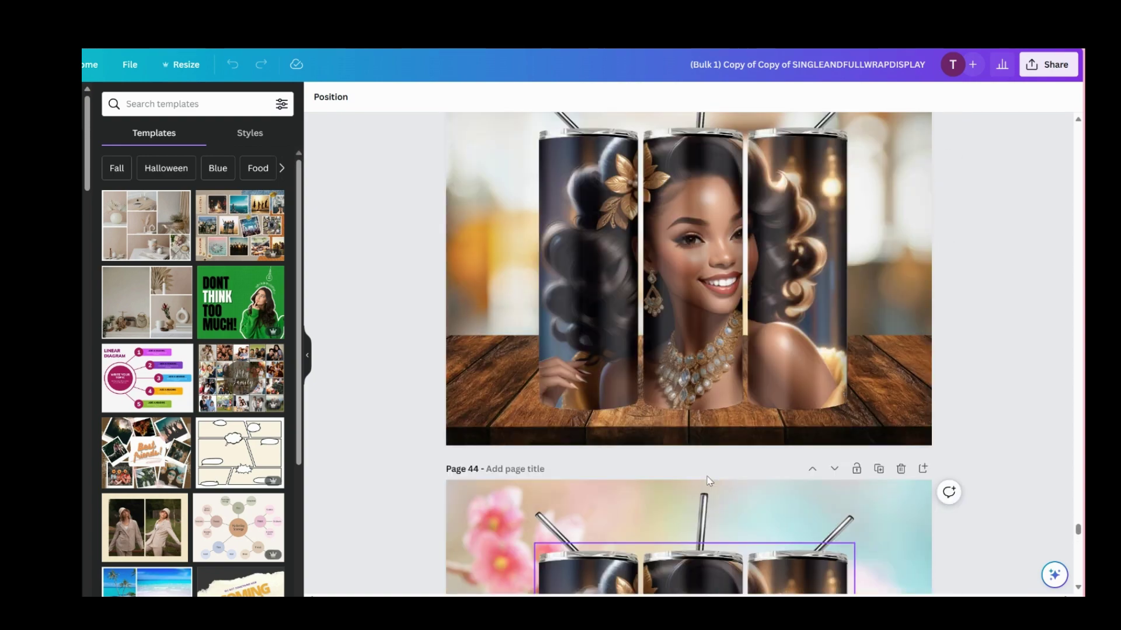
scroll(708, 481, "up", 6)
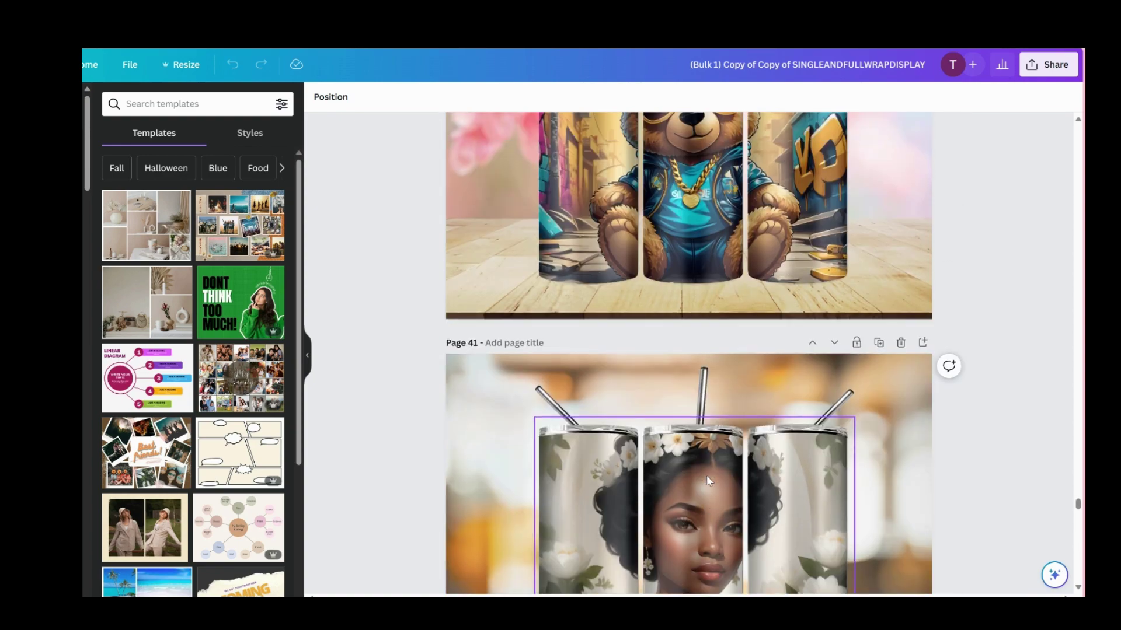
scroll(708, 481, "up", 20)
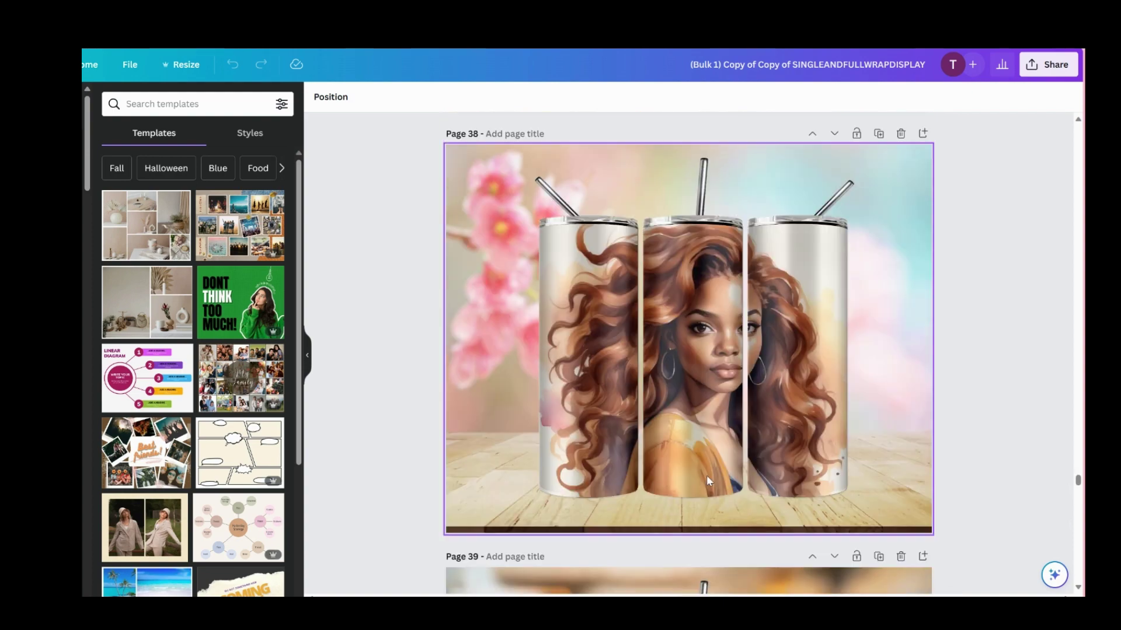
scroll(707, 479, "up", 10)
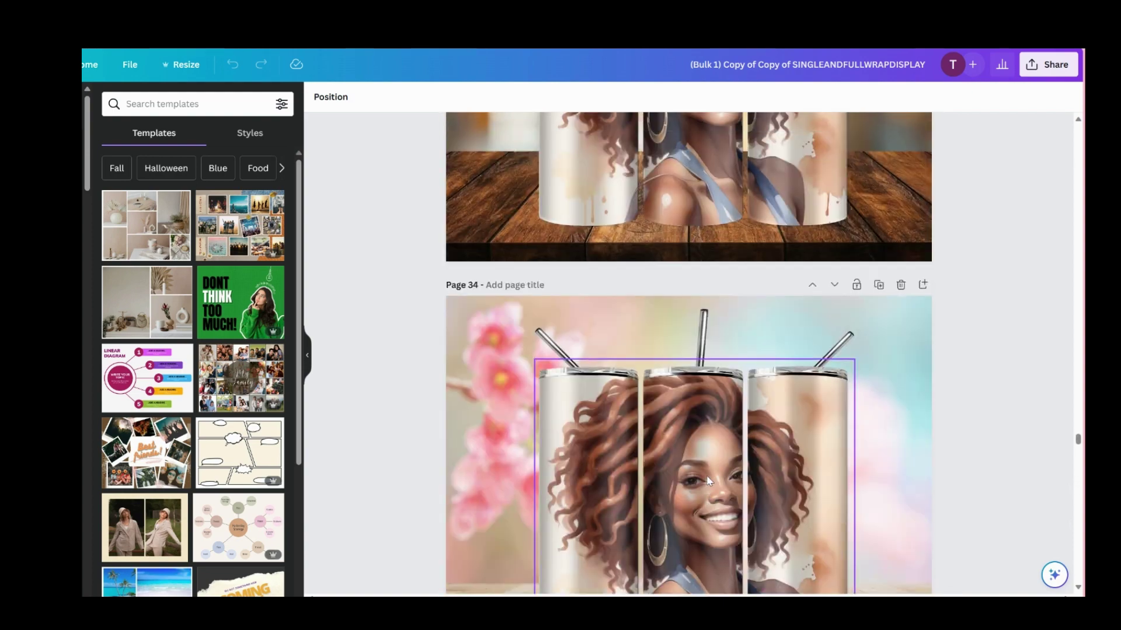
scroll(707, 481, "up", 15)
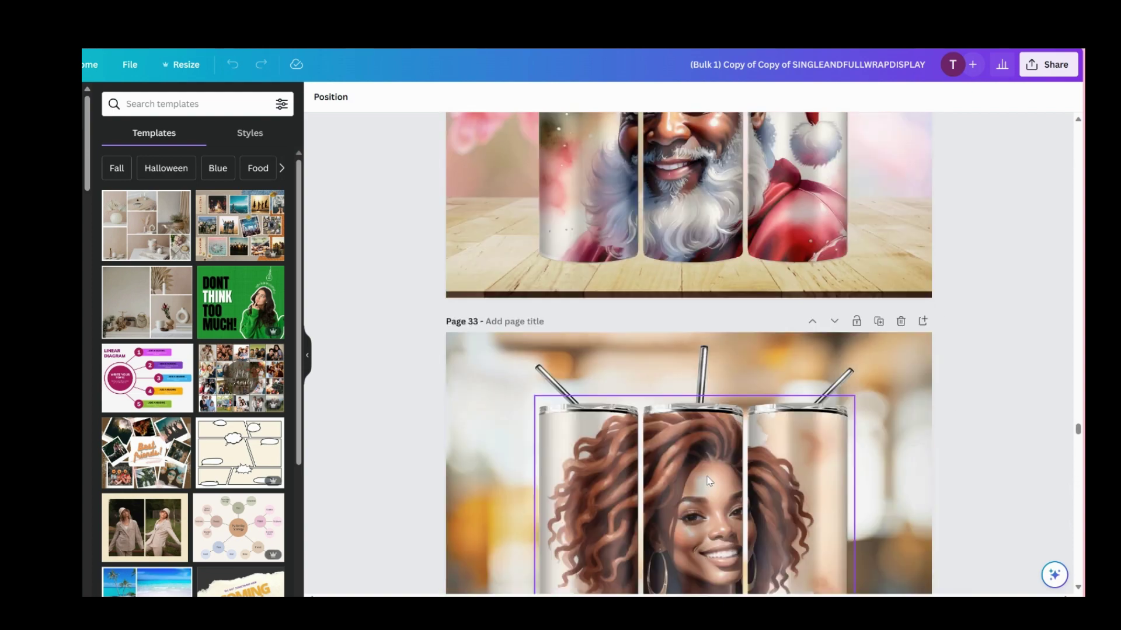
scroll(706, 480, "up", 20)
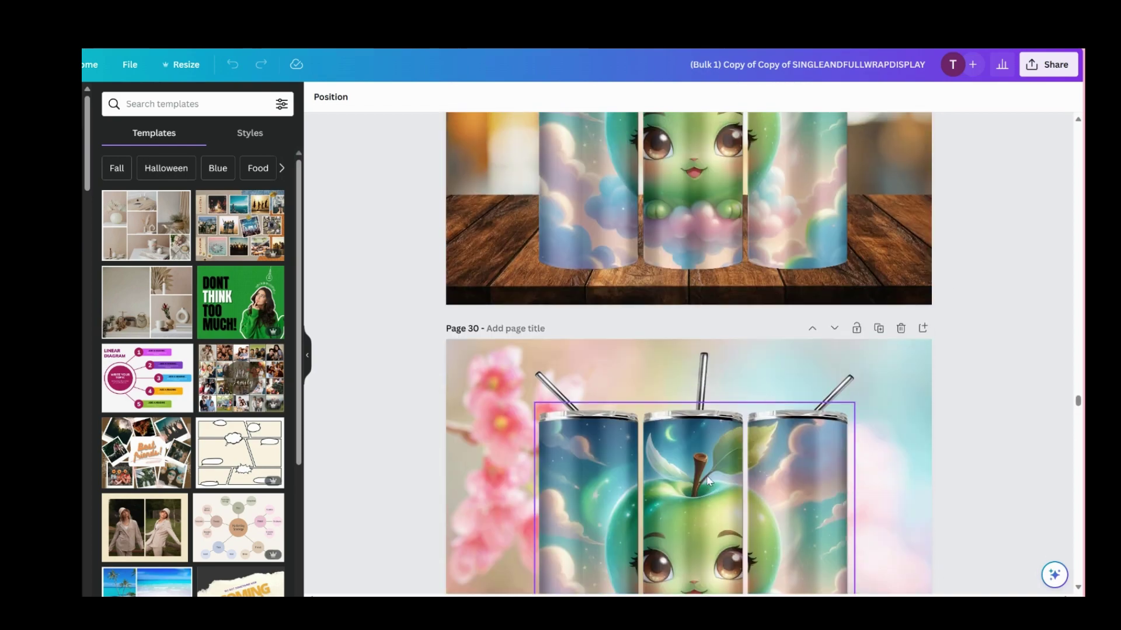
scroll(707, 479, "up", 20)
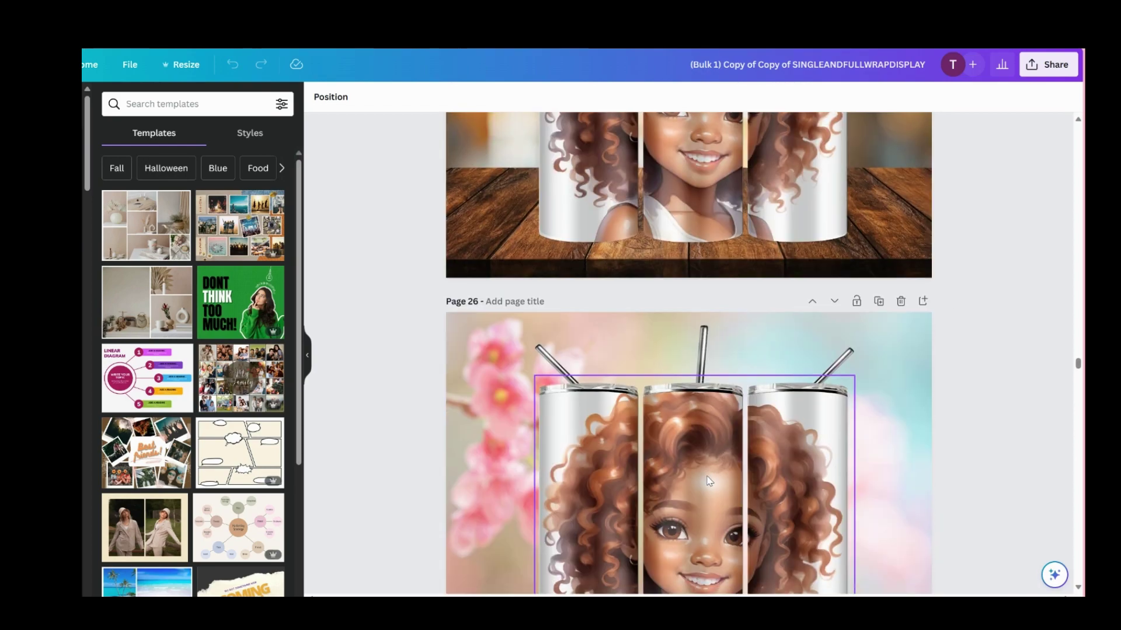